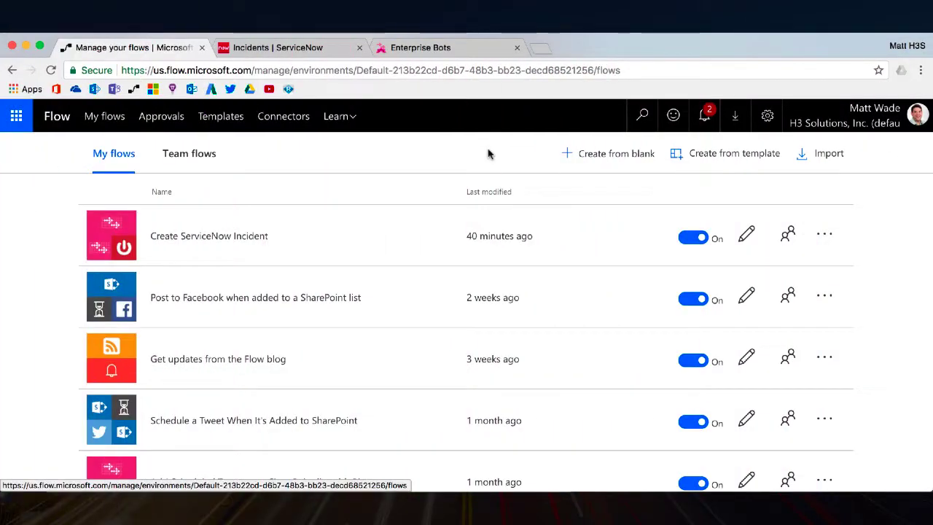
- Create a blank flow triggered by AtBot's 'When an intent is used'
left_click(608, 153)
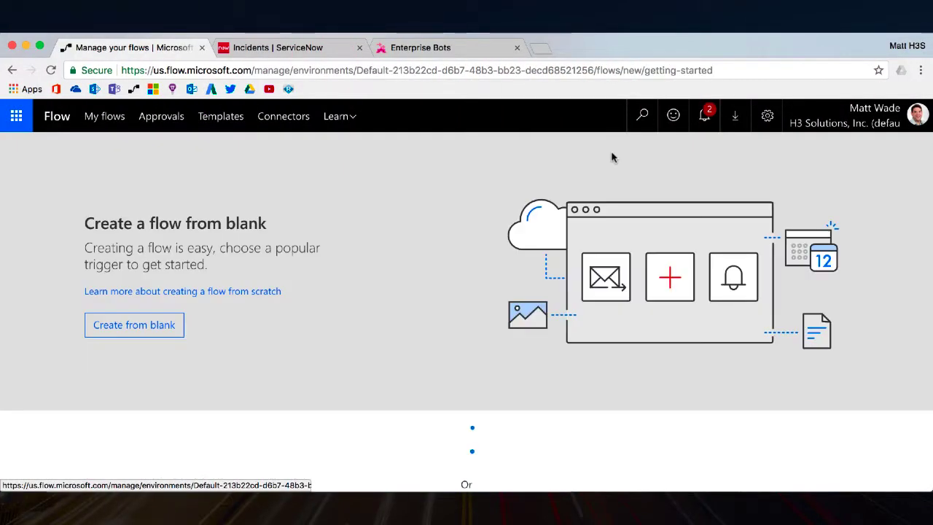
left_click(134, 325)
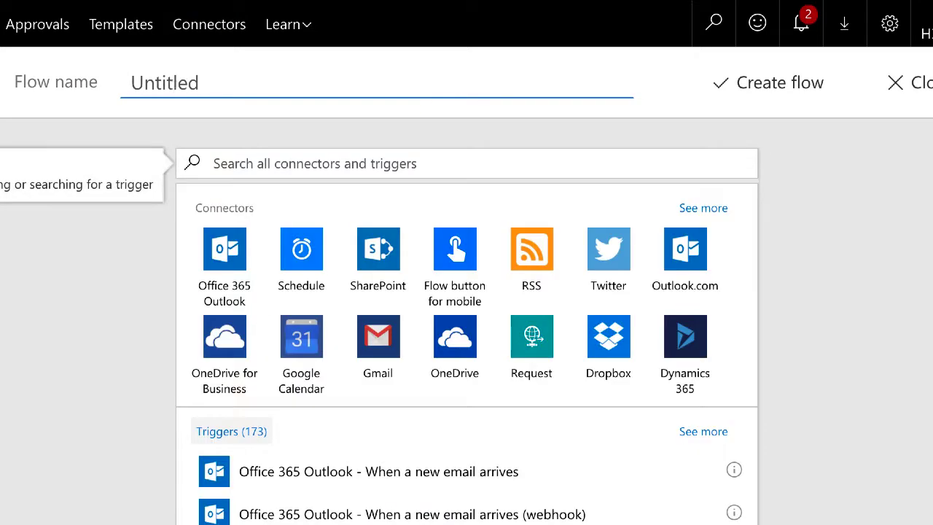
type("Close ServiceNow Incident")
left_click(222, 163)
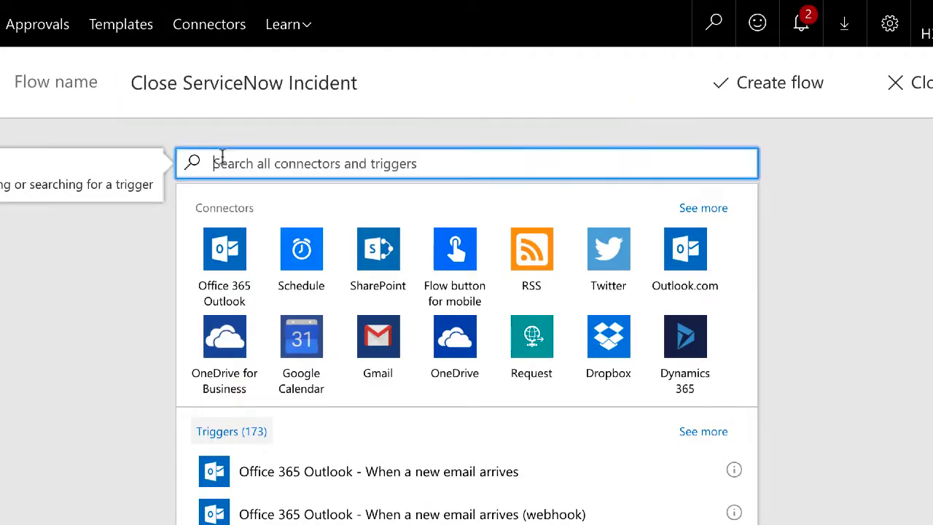
type("AtBot")
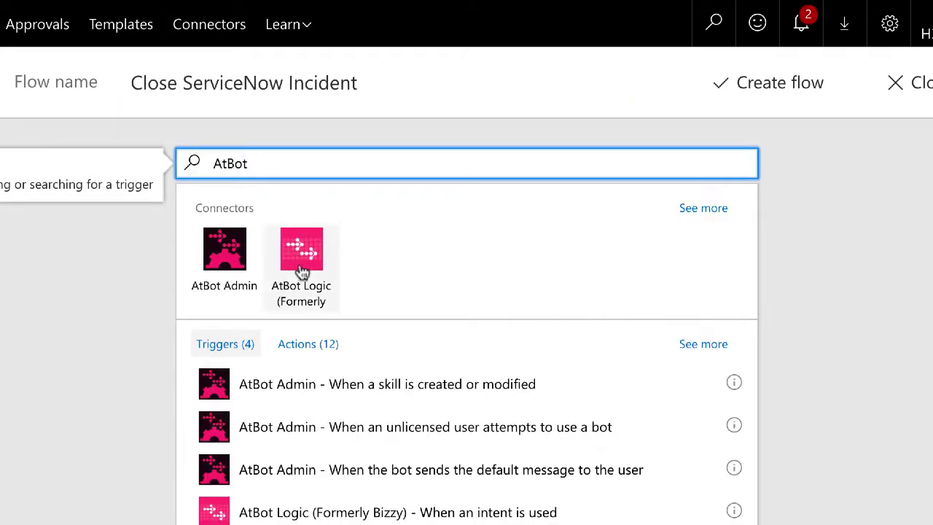
left_click(301, 255)
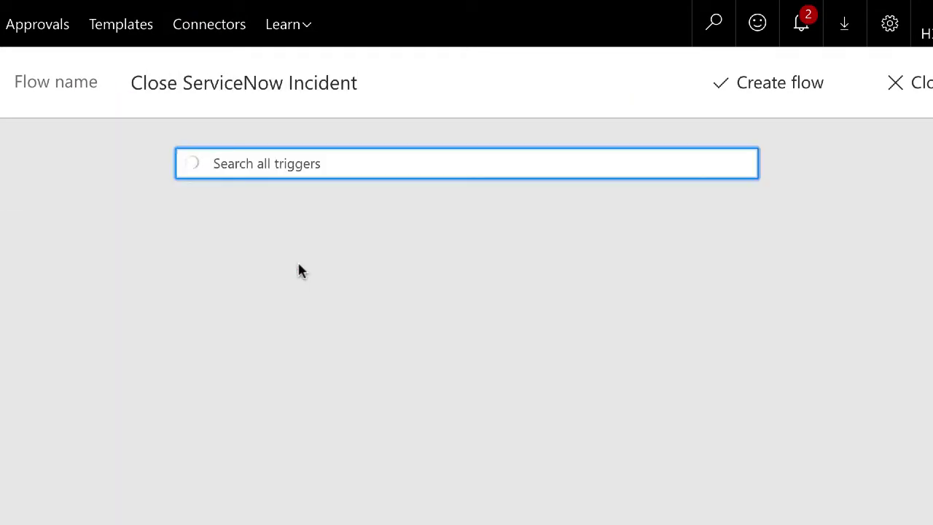
left_click(309, 255)
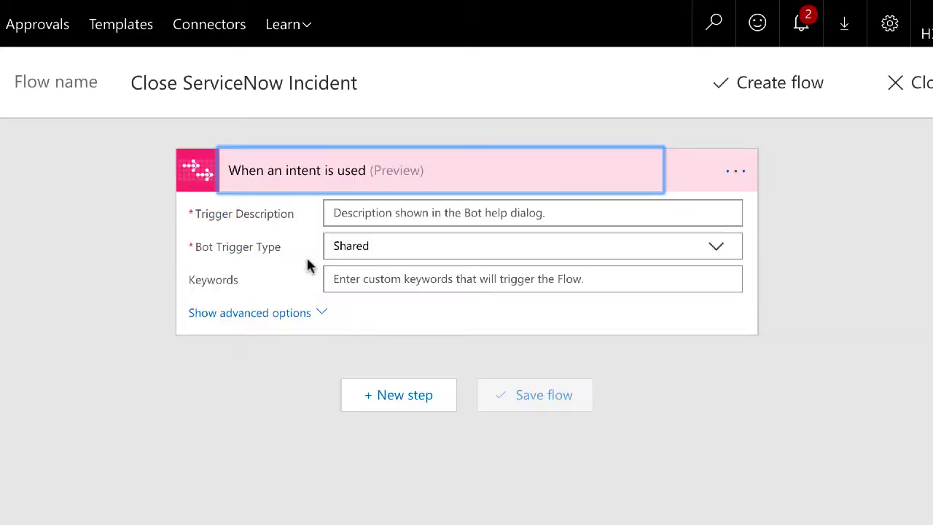
- Describe the trigger, set its type to Personal and add the keyword 'Close ticket'
left_click(354, 213)
type("C")
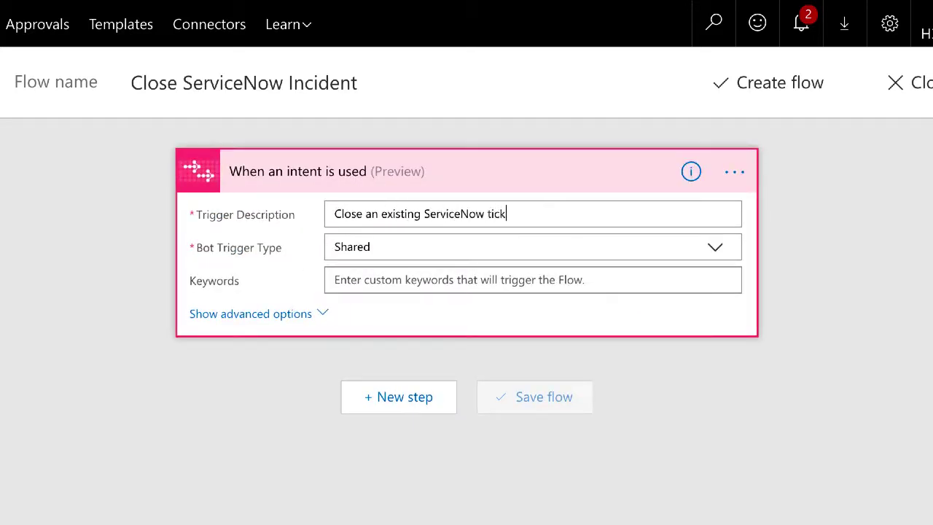
type("et from AtBot")
left_click(438, 246)
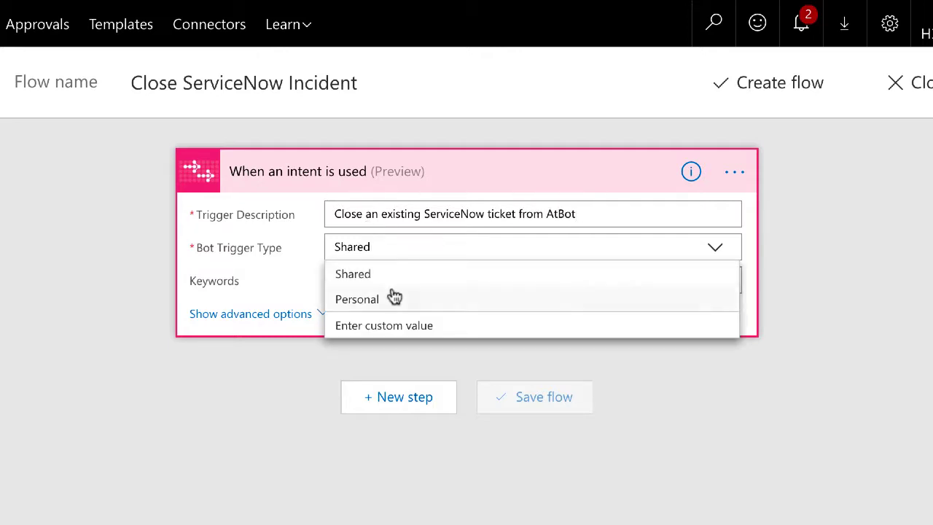
left_click(386, 299)
left_click(379, 279)
type("Close ticket")
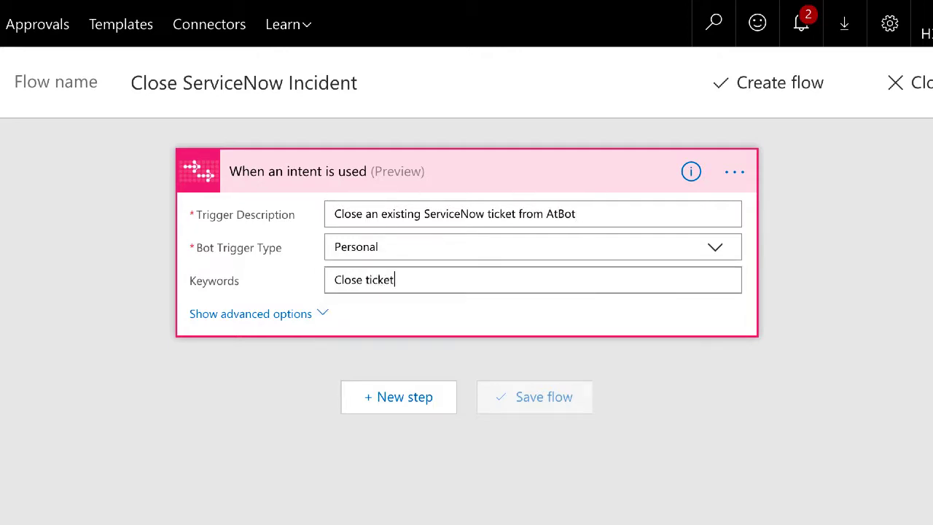
scroll(118, 262, "down", 3)
left_click(416, 270)
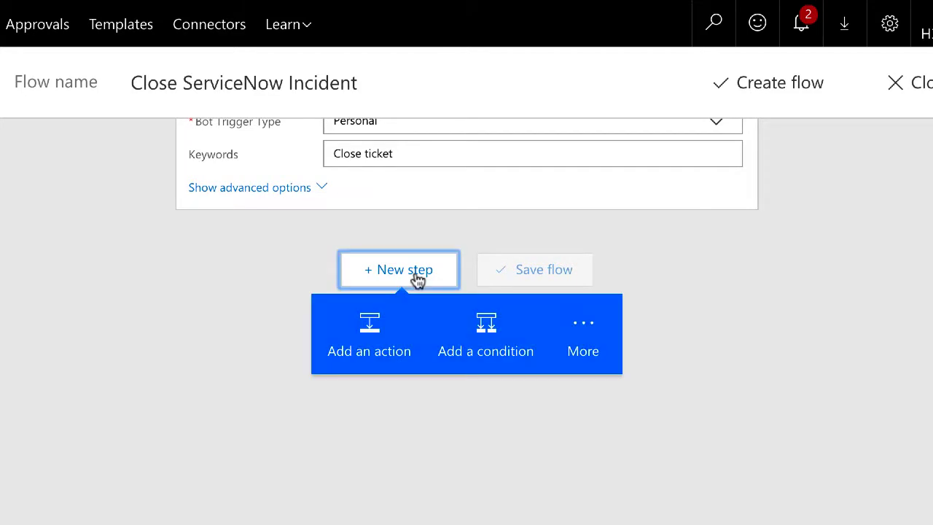
- Initialize a String variable Ticket ID and title the step after it
left_click(380, 328)
type("variable")
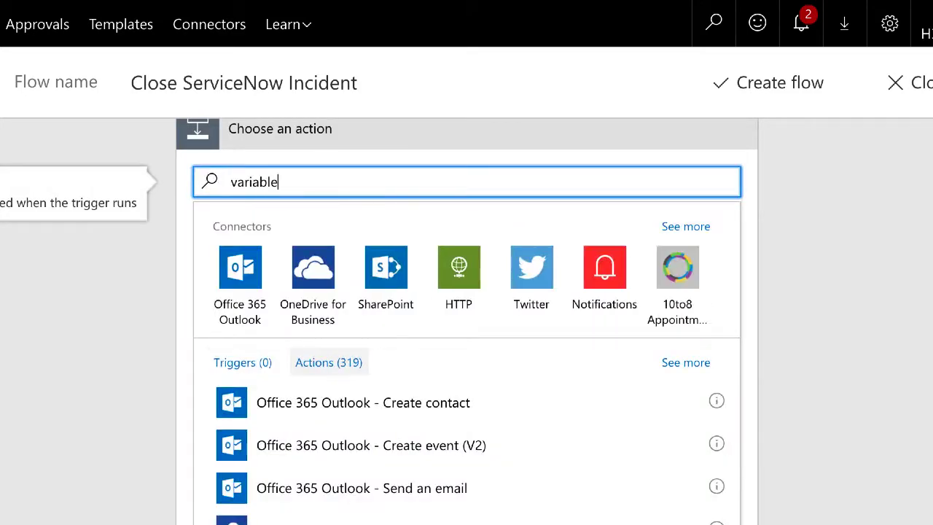
scroll(298, 335, "down", 3)
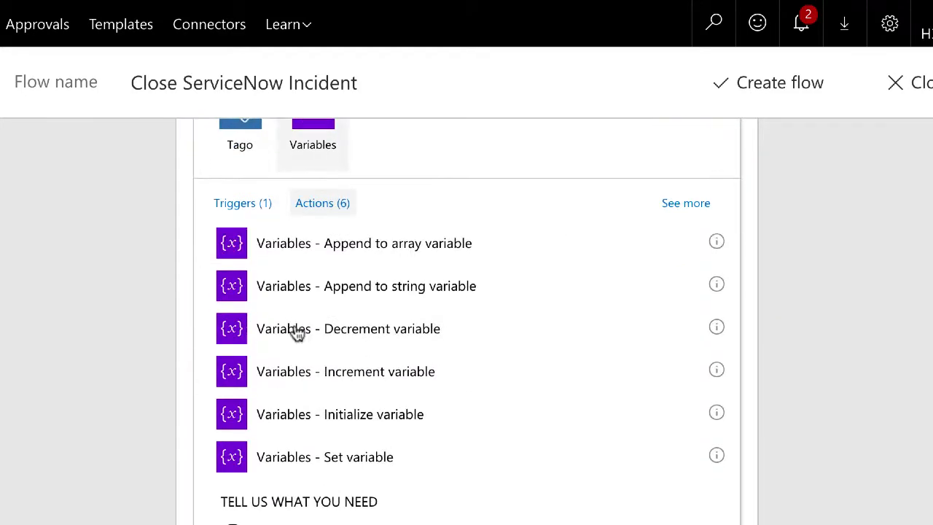
left_click(337, 412)
left_click(419, 214)
type("Ticket ID")
left_click(431, 245)
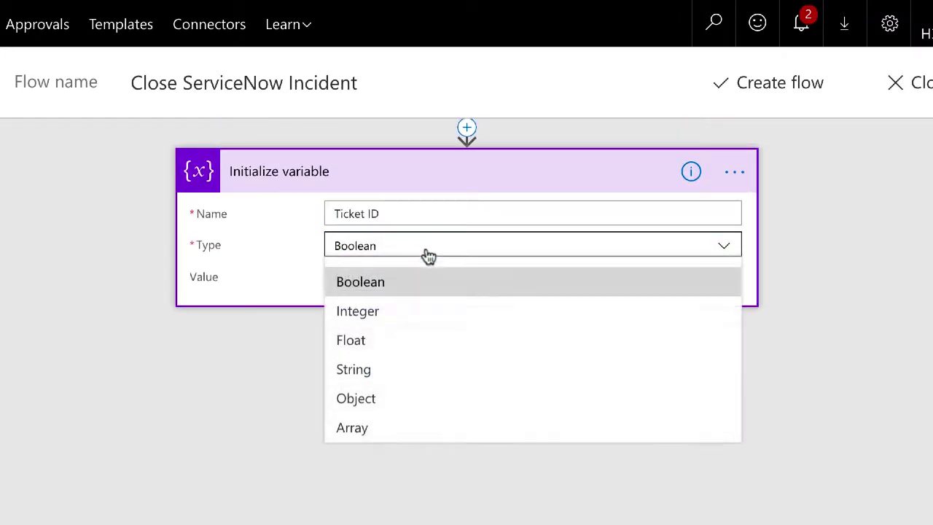
left_click(372, 368)
left_click(398, 366)
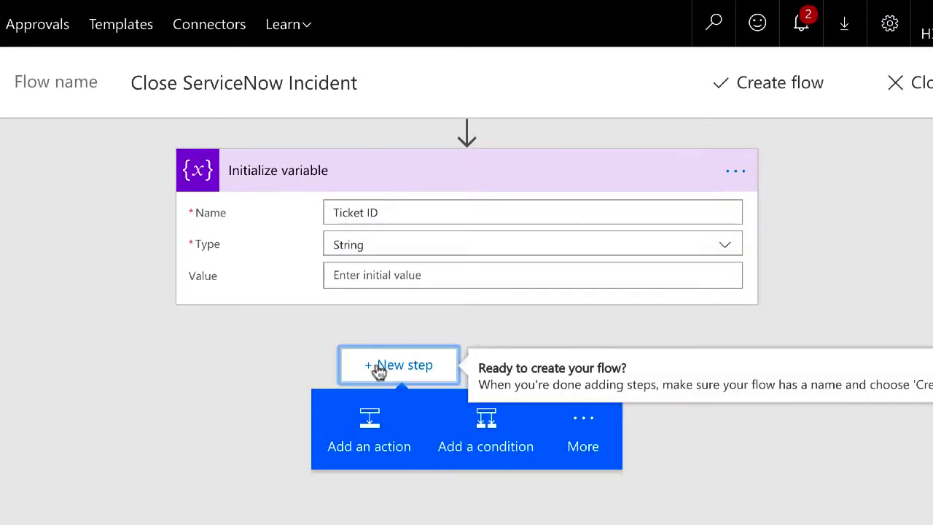
left_click(368, 431)
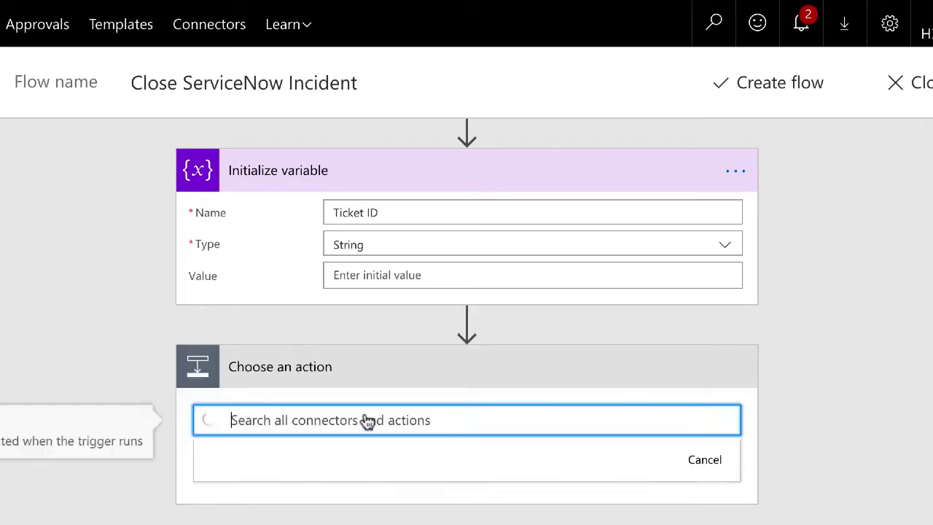
left_click(736, 171)
left_click(813, 168)
type(": Ticket ID")
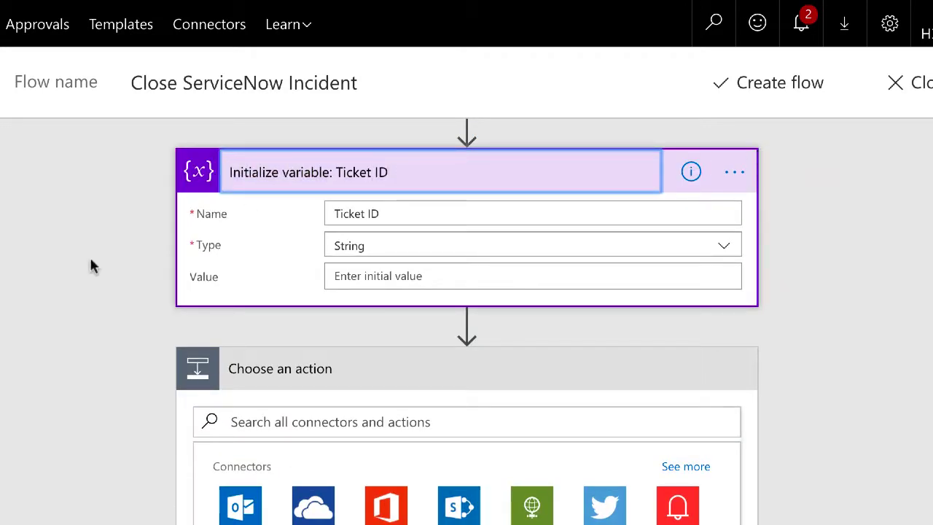
left_click(90, 256)
- Initialize a second String variable System ID and title its step after it
left_click(304, 419)
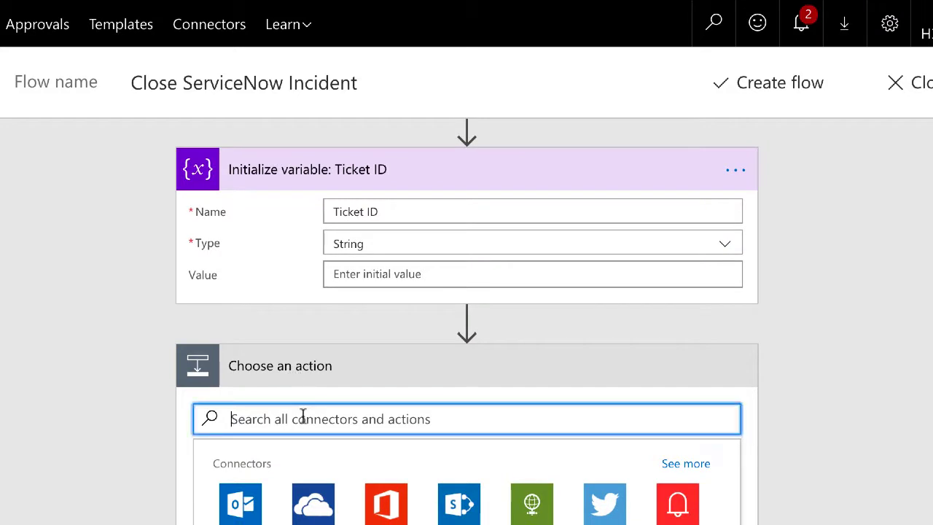
type("variable")
scroll(355, 418, "down", 5)
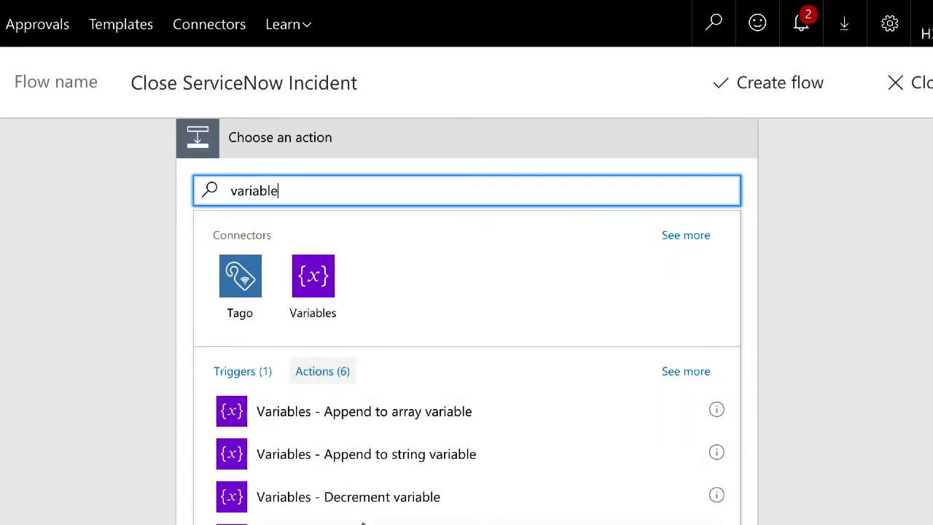
scroll(355, 418, "down", 3)
scroll(355, 418, "down", 3)
left_click(351, 379)
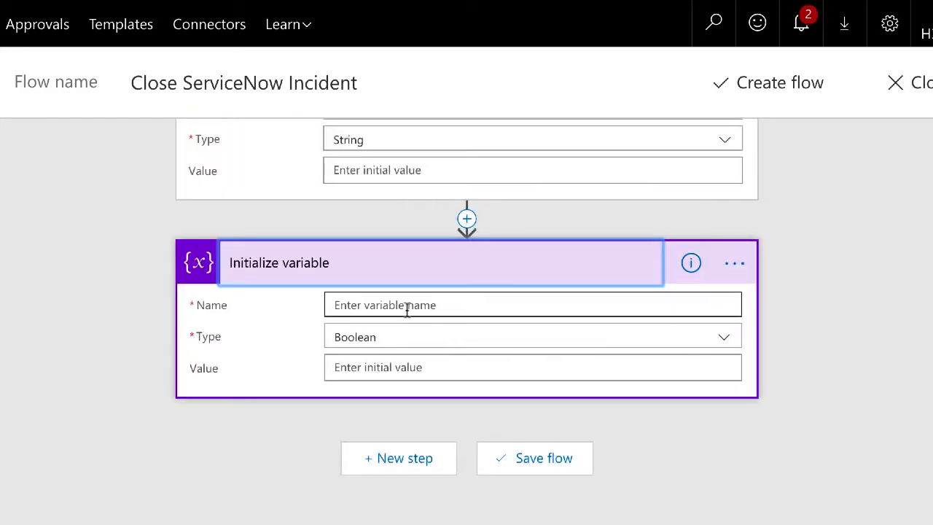
left_click(422, 305)
type("System ID")
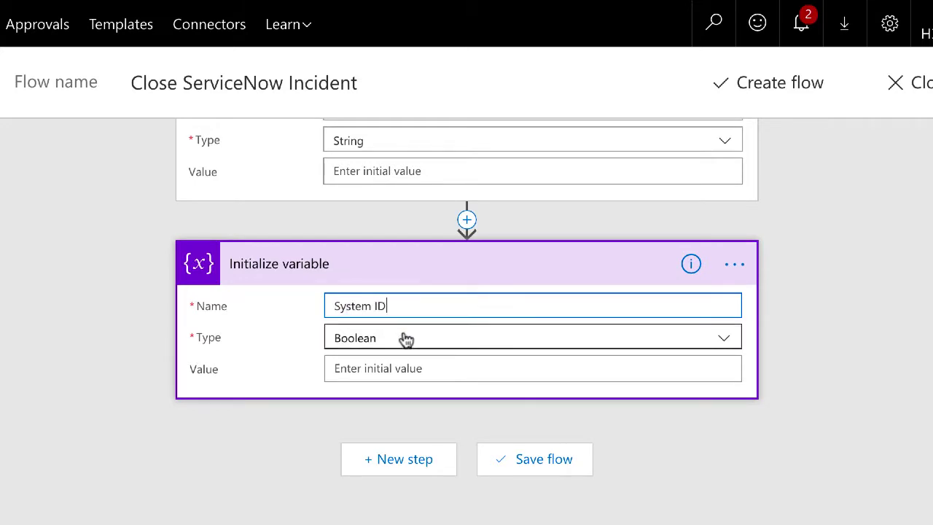
left_click(406, 337)
left_click(394, 461)
left_click(734, 264)
left_click(813, 260)
left_click(367, 264)
type(": System ID")
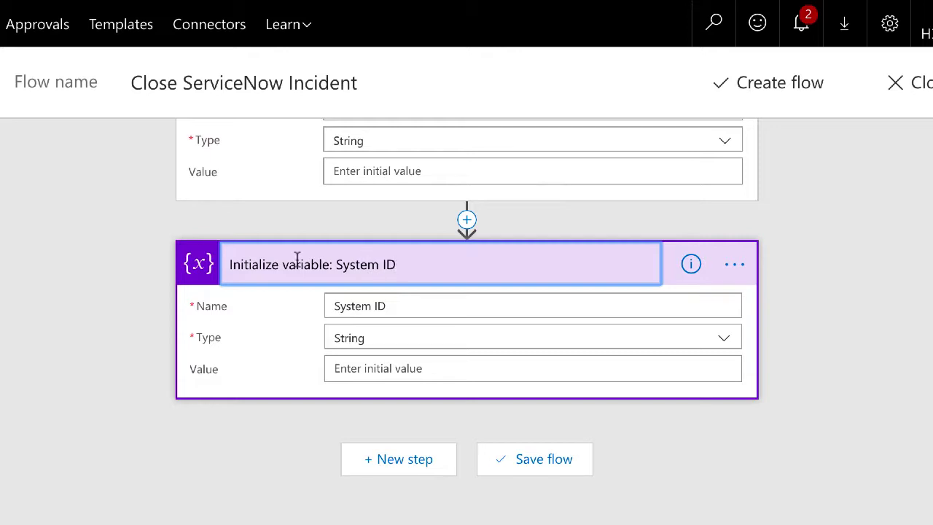
left_click(87, 264)
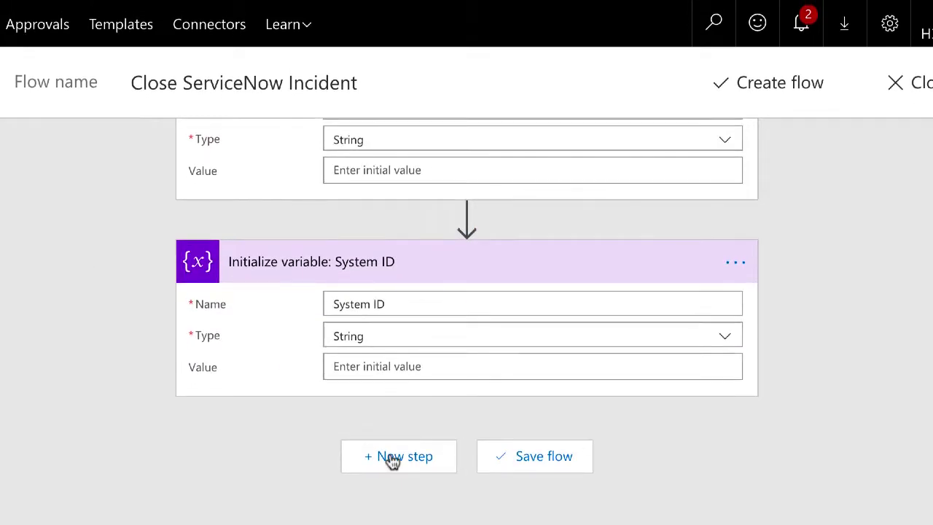
- Add a Get response from User step asking for the ticket number, with the trigger's Reply Activity
left_click(394, 458)
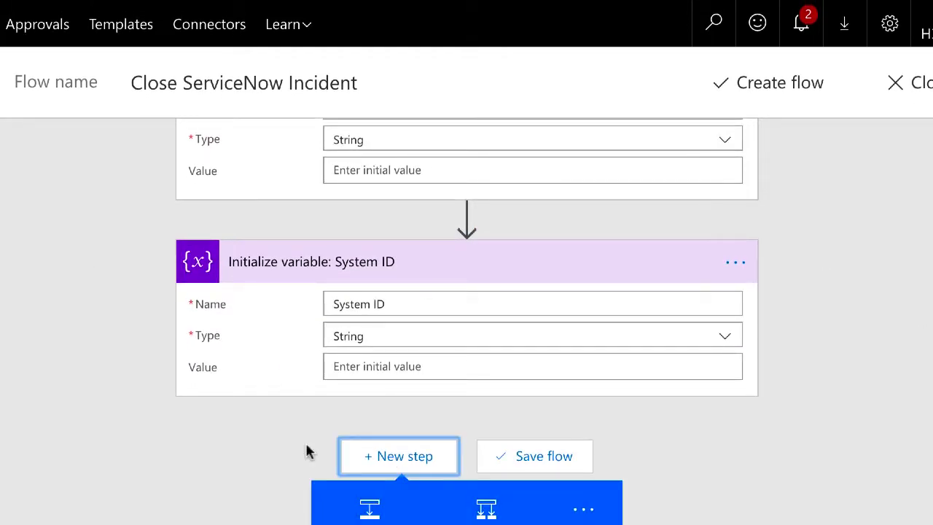
left_click(370, 508)
type("atbot")
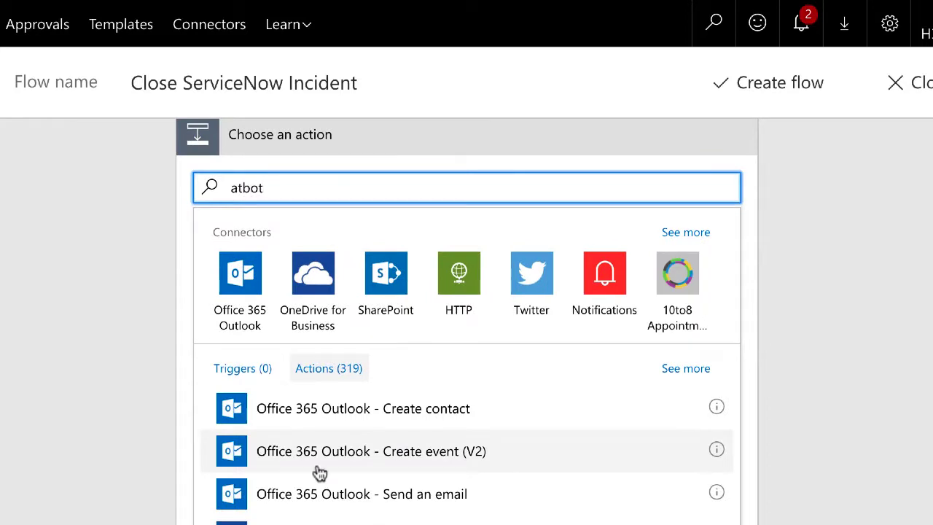
scroll(323, 438, "down", 5)
left_click(335, 430)
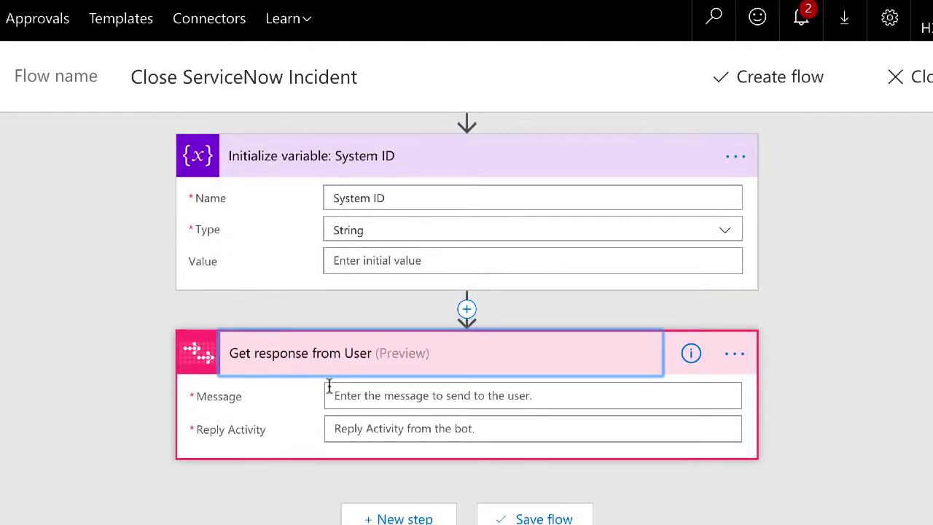
left_click(438, 397)
type("Great to hear the issue has been resolved! Provide the ticket number y")
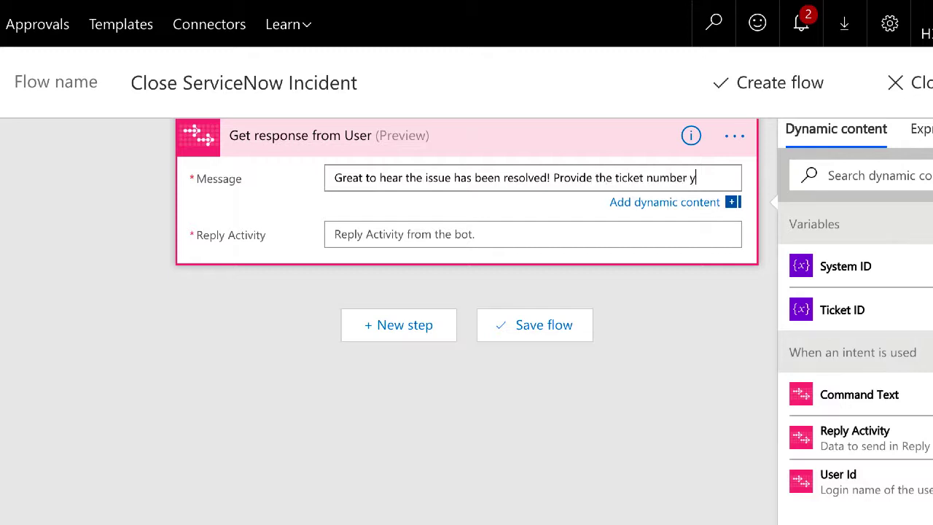
type("ou'd like to")
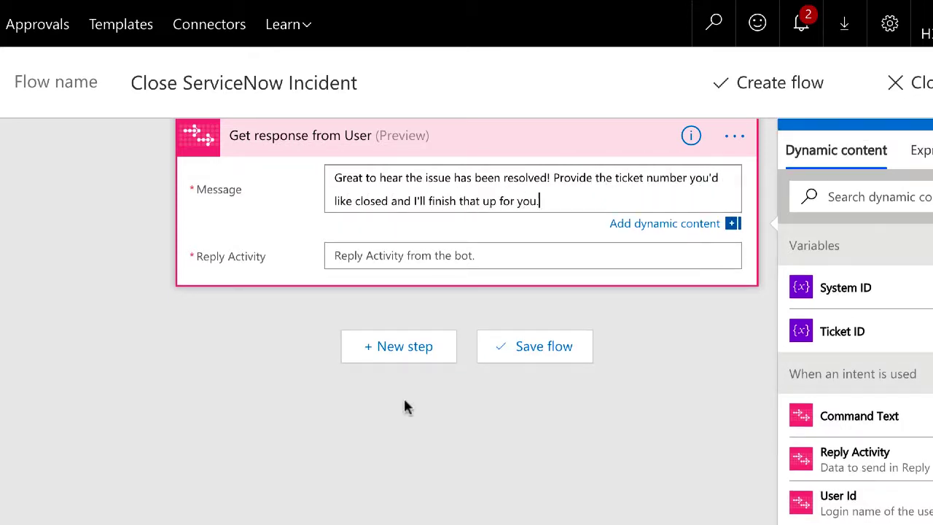
left_click(562, 255)
left_click(857, 492)
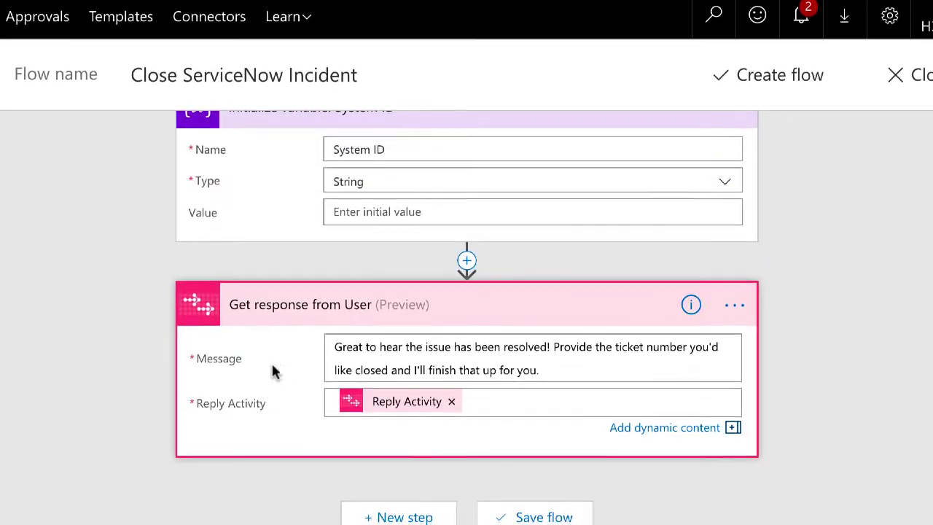
left_click(400, 437)
- Add a Set variable step storing the user's Response Text in Ticket ID
left_click(364, 500)
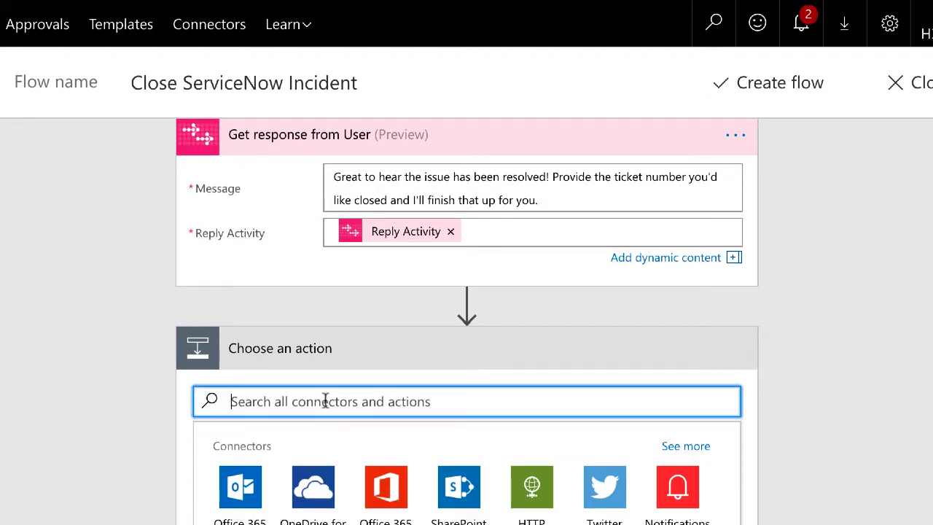
type("variable")
scroll(229, 308, "down", 5)
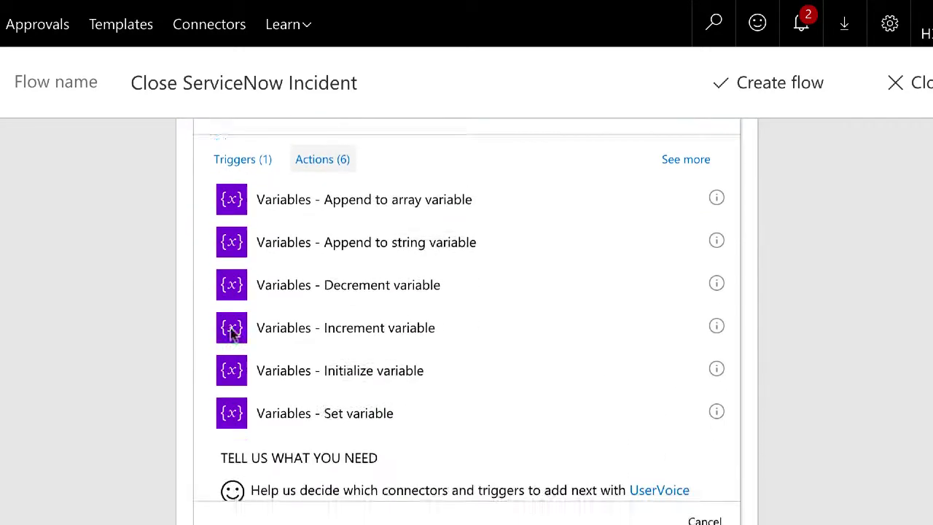
left_click(384, 375)
scroll(113, 325, "down", 2)
left_click(452, 402)
left_click(380, 496)
left_click(368, 435)
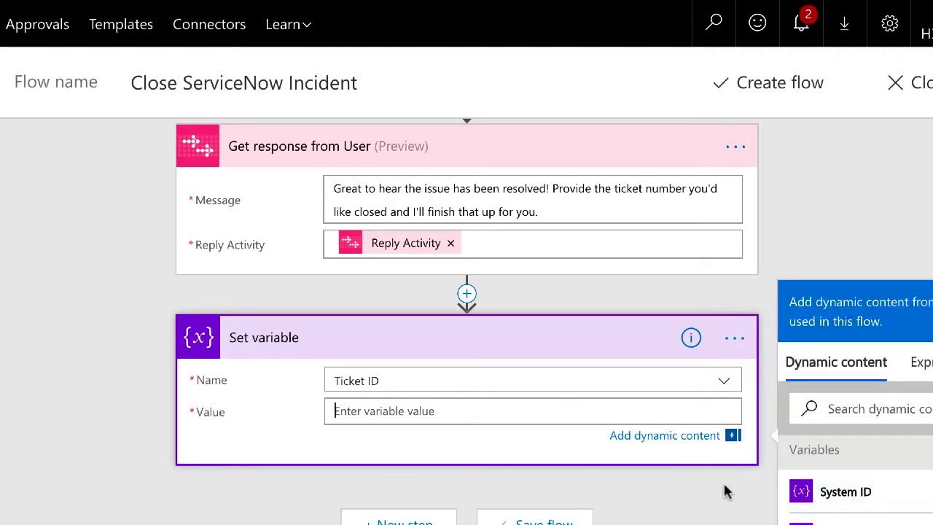
scroll(695, 474, "down", 3)
left_click(822, 400)
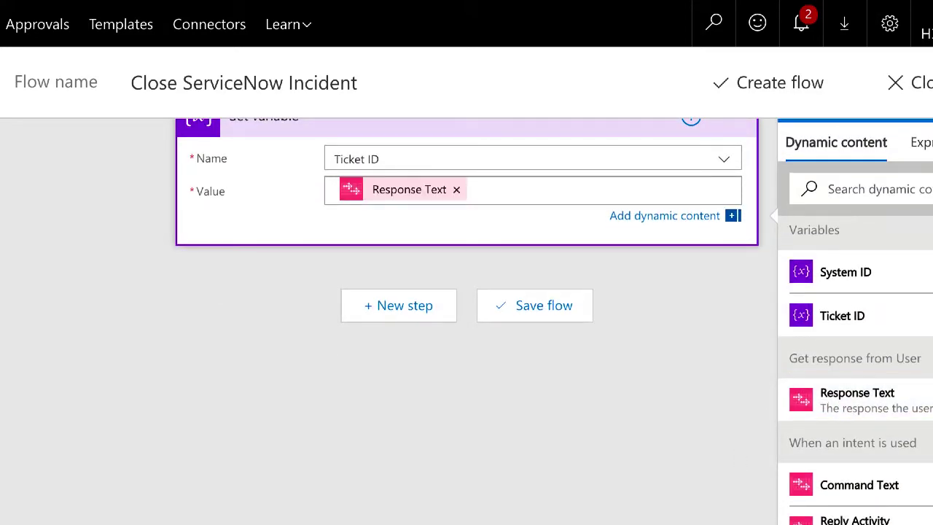
scroll(705, 290, "up", 3)
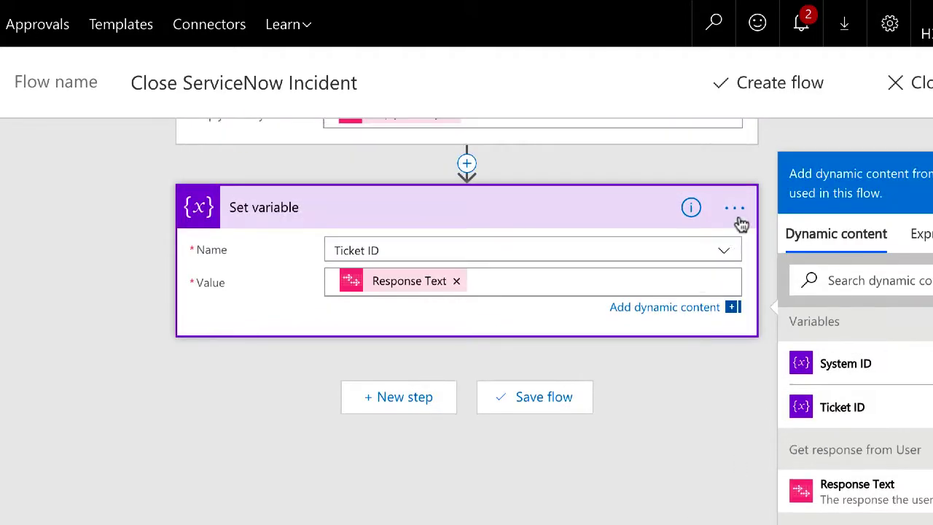
scroll(737, 212, "up", 2)
- Rename the step to 'Set variable: Ticket ID'
left_click(735, 336)
left_click(809, 331)
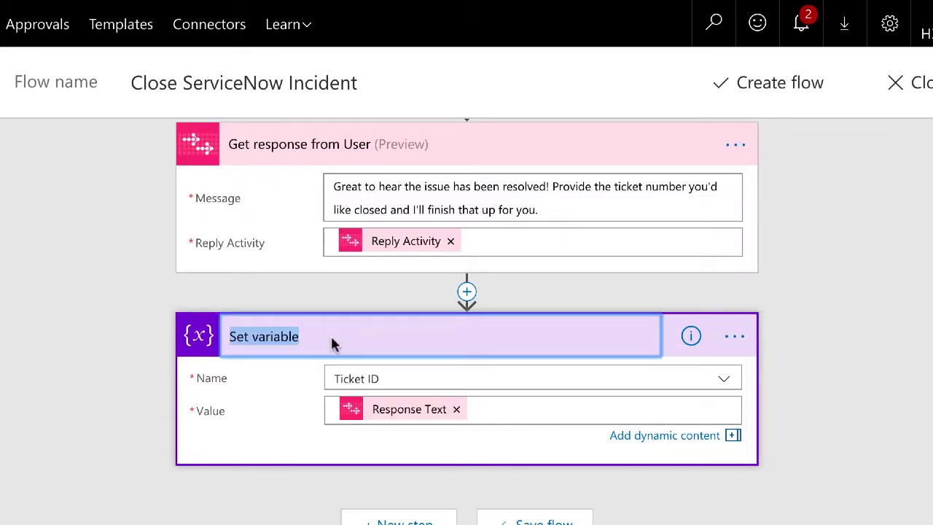
key("End")
type(": Tick")
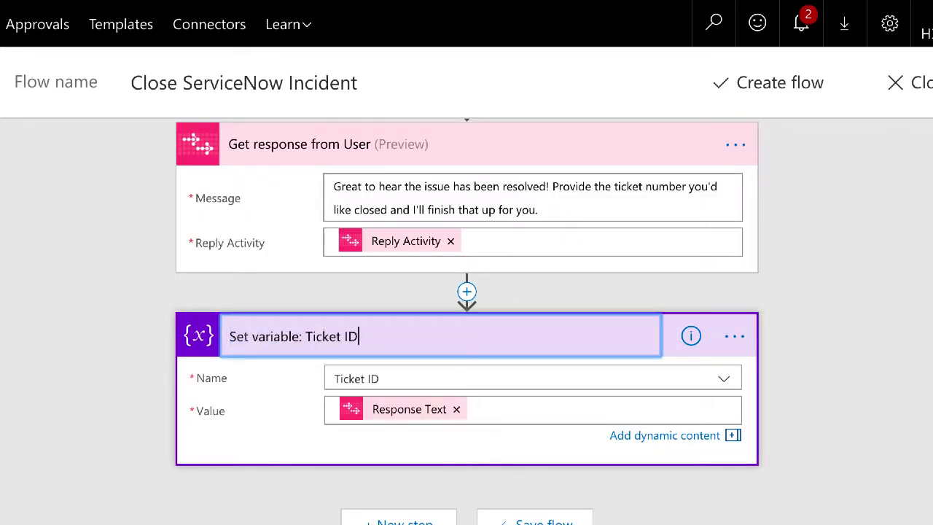
left_click(127, 344)
scroll(409, 438, "down", 2)
left_click(399, 518)
left_click(370, 496)
type("servicenow")
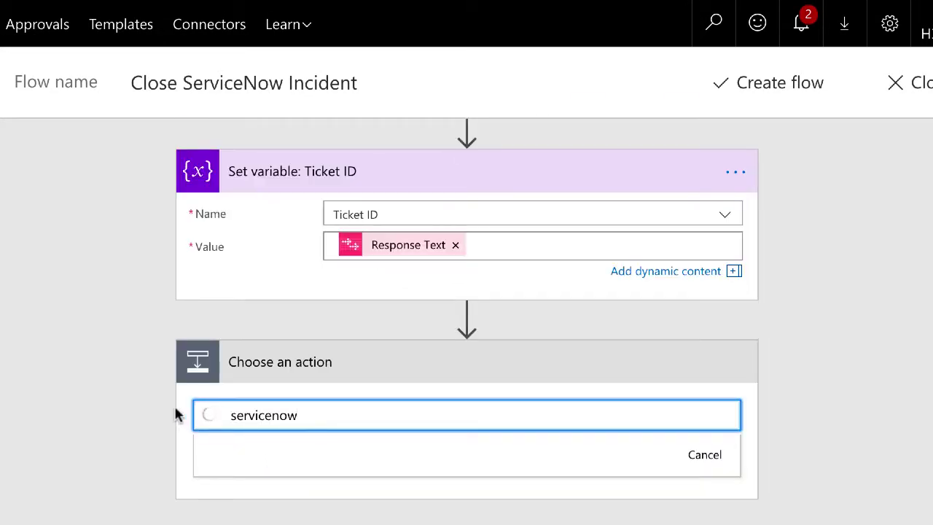
- Add ServiceNow List Records for incidents with query number= the Ticket ID variable
left_click(360, 379)
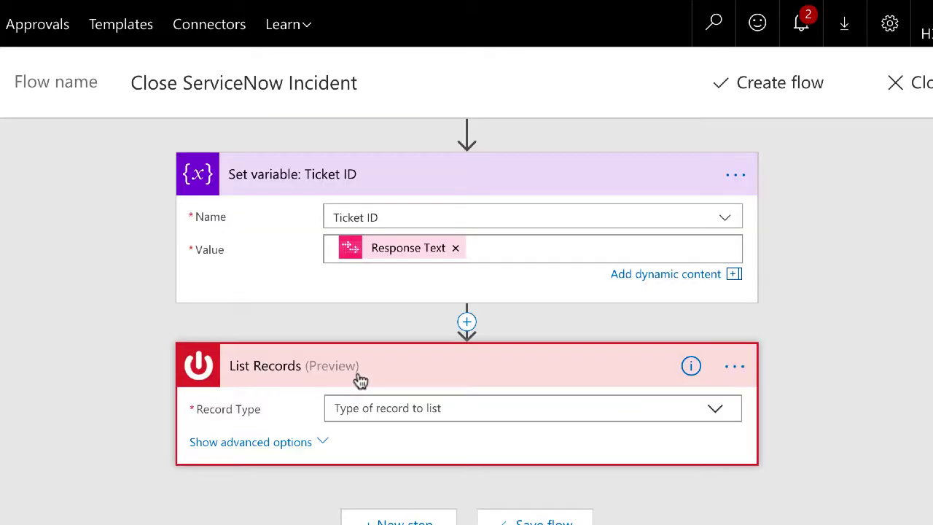
left_click(395, 408)
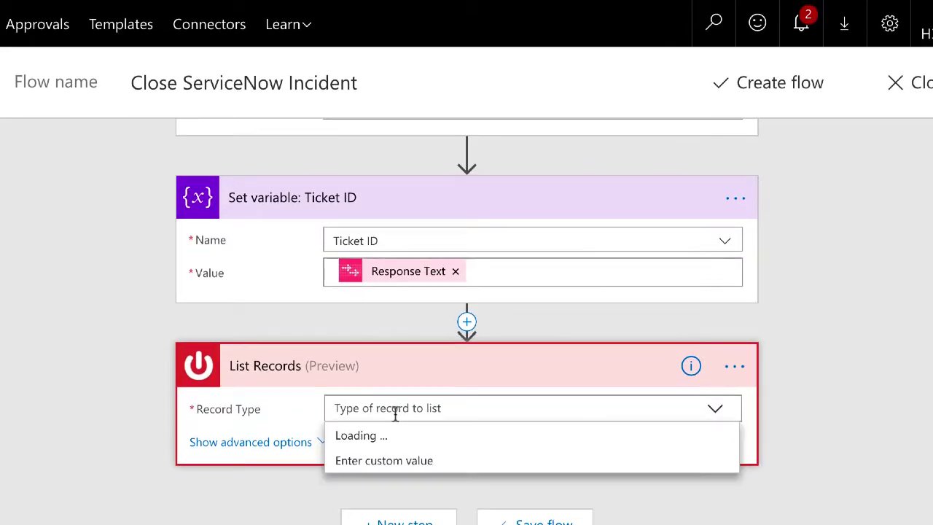
type("incident")
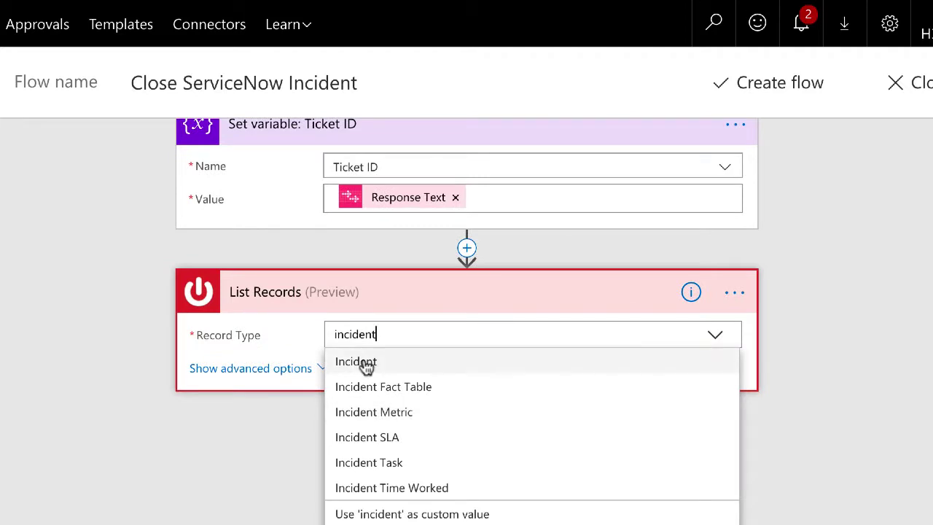
left_click(364, 362)
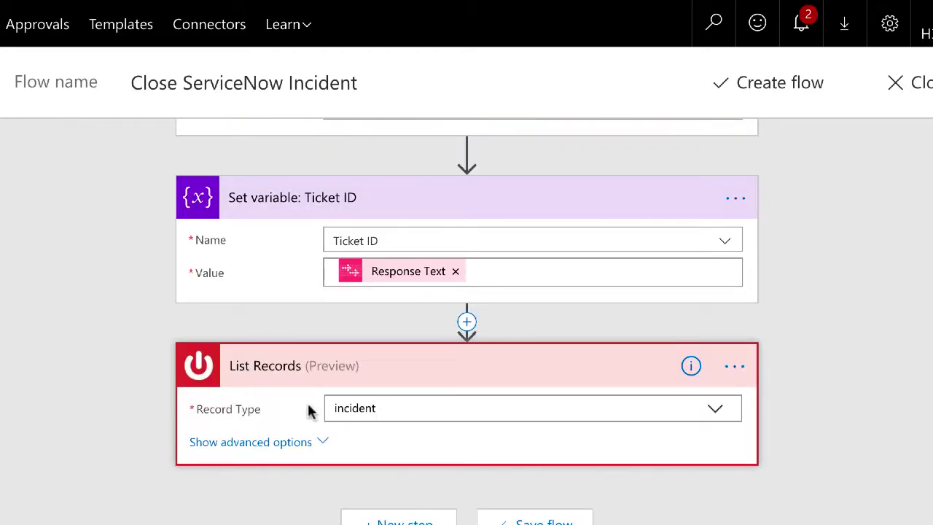
left_click(287, 443)
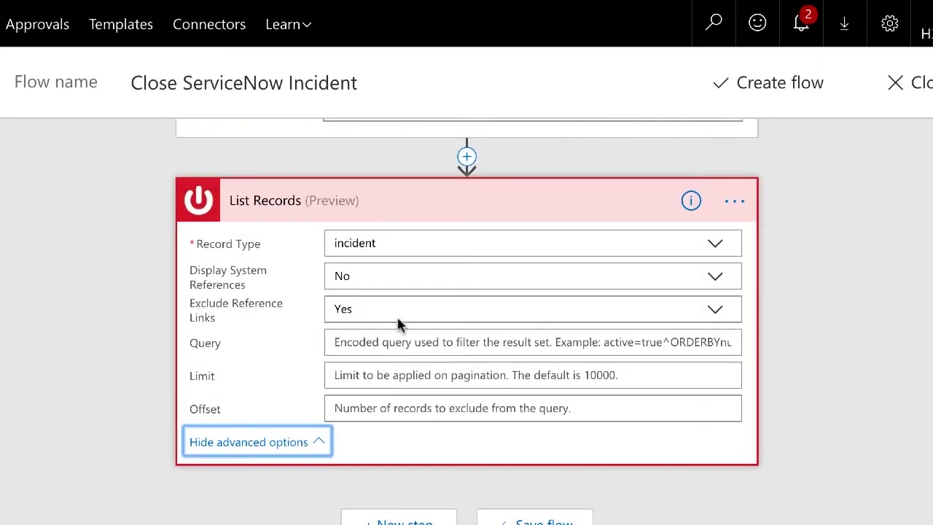
left_click(389, 344)
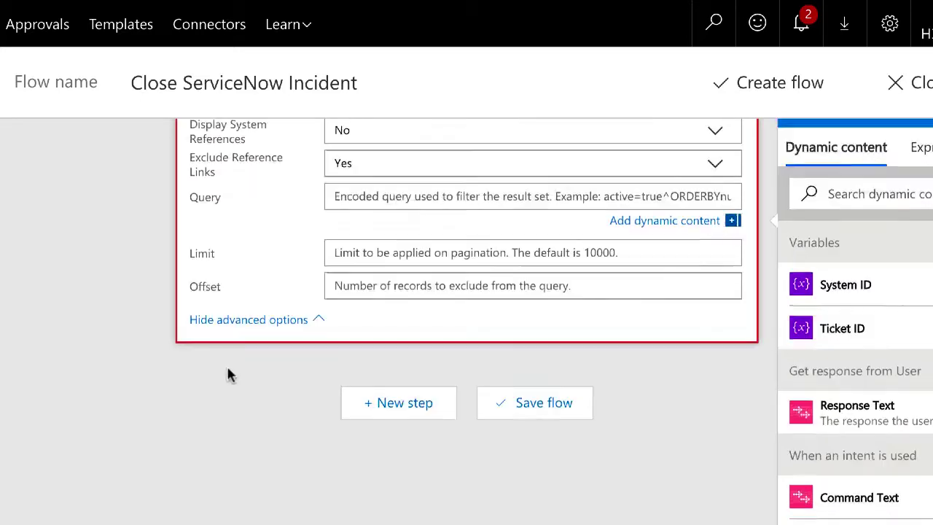
type("number=")
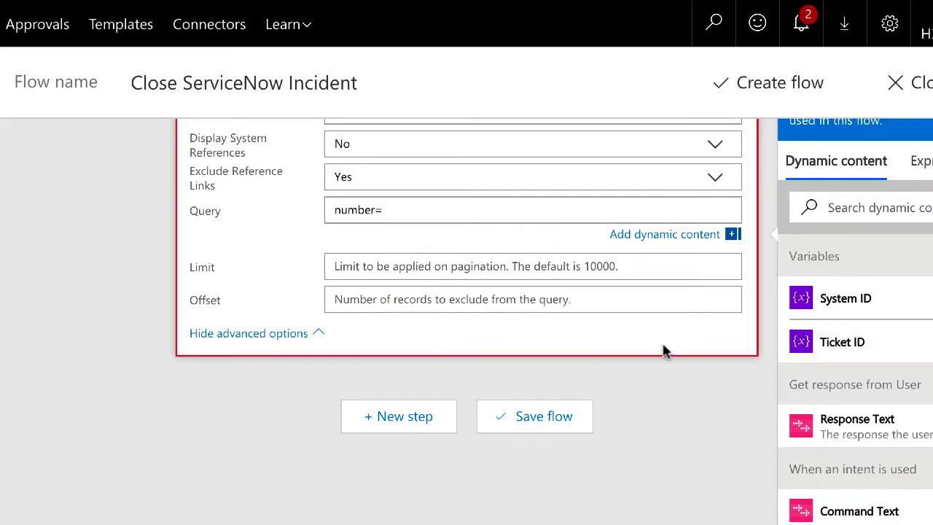
left_click(842, 342)
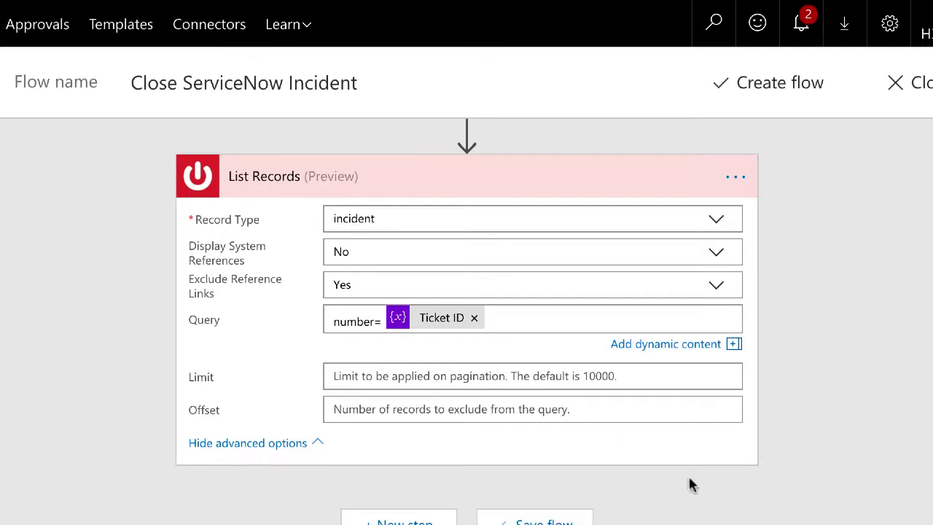
left_click(399, 519)
scroll(467, 291, "down", 2)
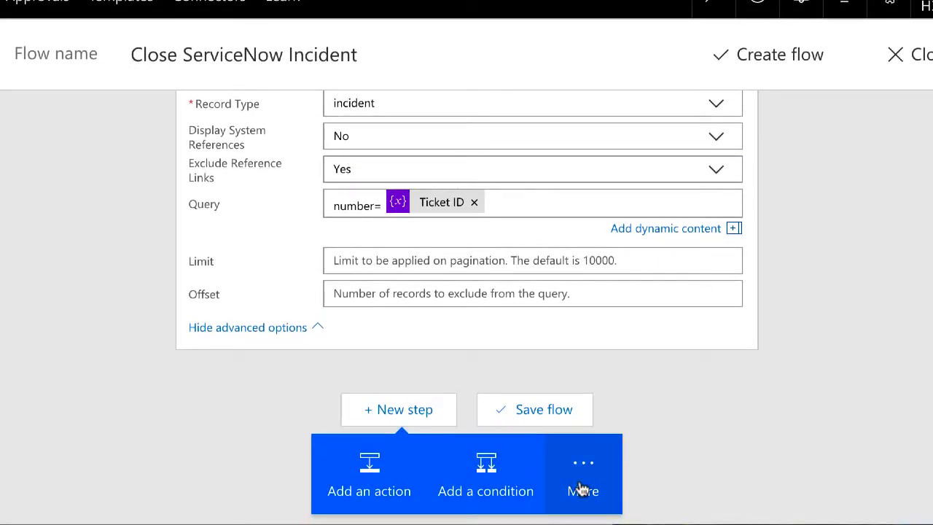
- Add an Apply to each loop over the List Records result with a condition inside
left_click(584, 481)
left_click(718, 437)
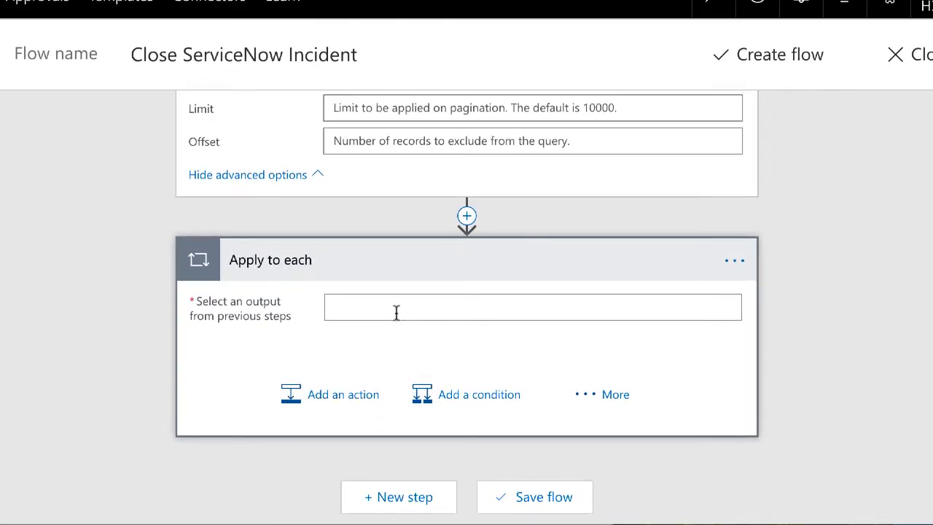
left_click(396, 308)
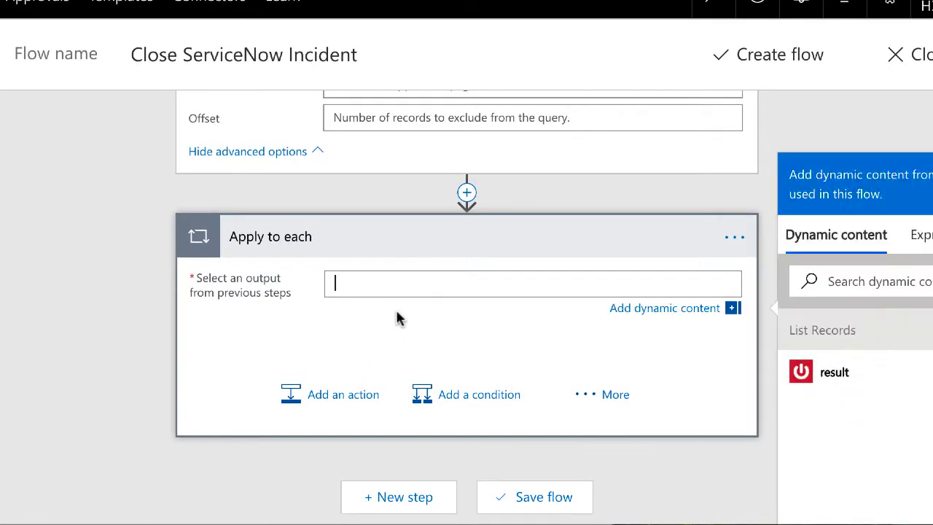
left_click(838, 373)
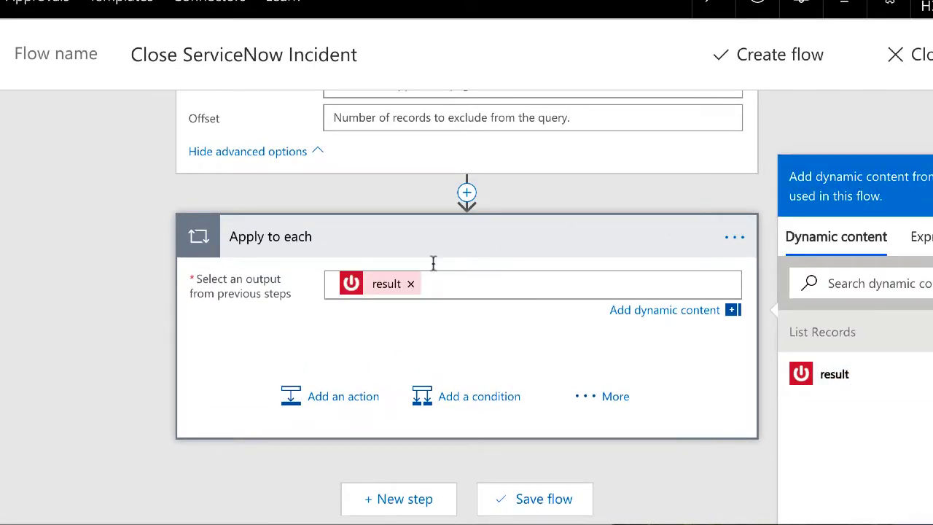
left_click(475, 401)
left_click(510, 357)
scroll(467, 328, "down", 3)
- Set the condition to incident Number is equal to the Ticket ID variable
left_click(281, 270)
left_click(305, 268)
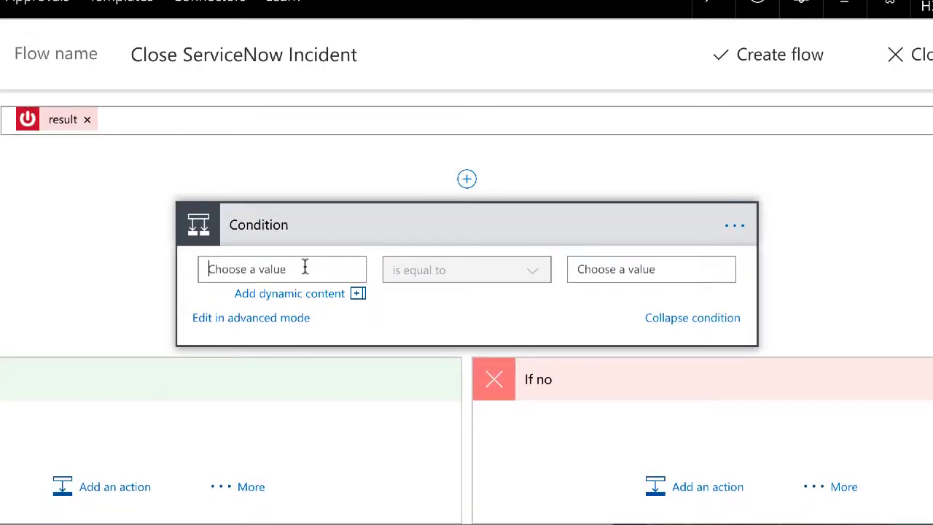
left_click(341, 294)
scroll(583, 379, "down", 5)
scroll(583, 379, "down", 5)
scroll(584, 379, "down", 3)
scroll(585, 382, "down", 4)
scroll(584, 381, "down", 4)
scroll(584, 381, "down", 4)
scroll(584, 381, "down", 3)
scroll(584, 381, "down", 2)
scroll(584, 382, "up", 2)
left_click(534, 381)
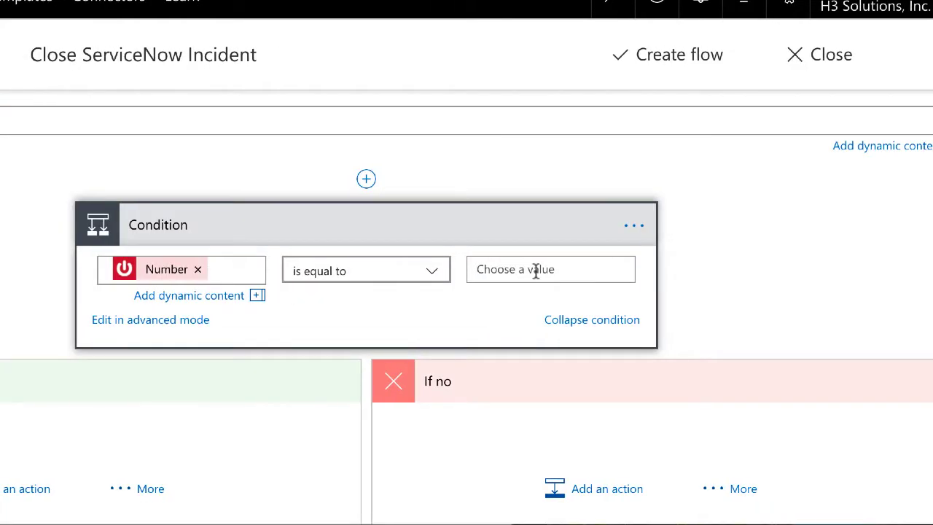
left_click(535, 271)
left_click(689, 396)
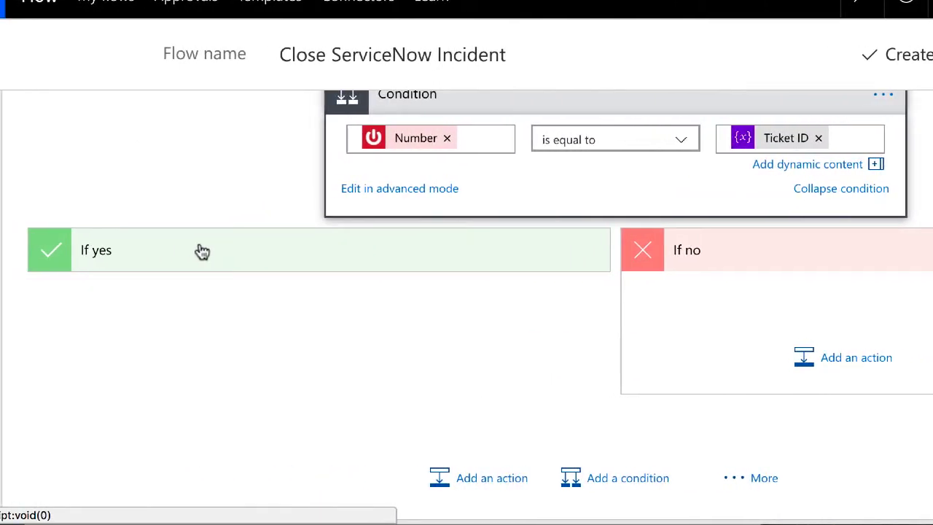
- In the If yes branch, set the System ID variable to the incident's Sys ID
left_click(259, 357)
type("variable")
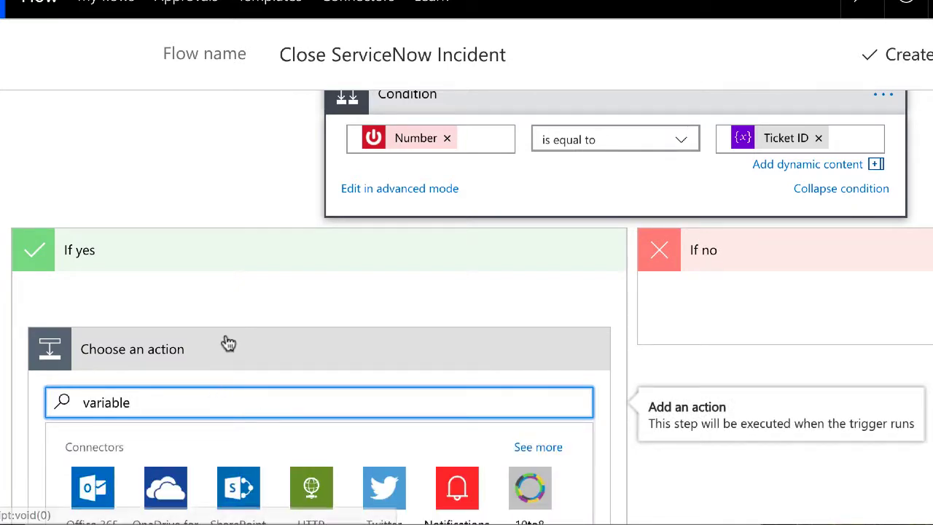
scroll(226, 343, "down", 5)
scroll(226, 343, "down", 3)
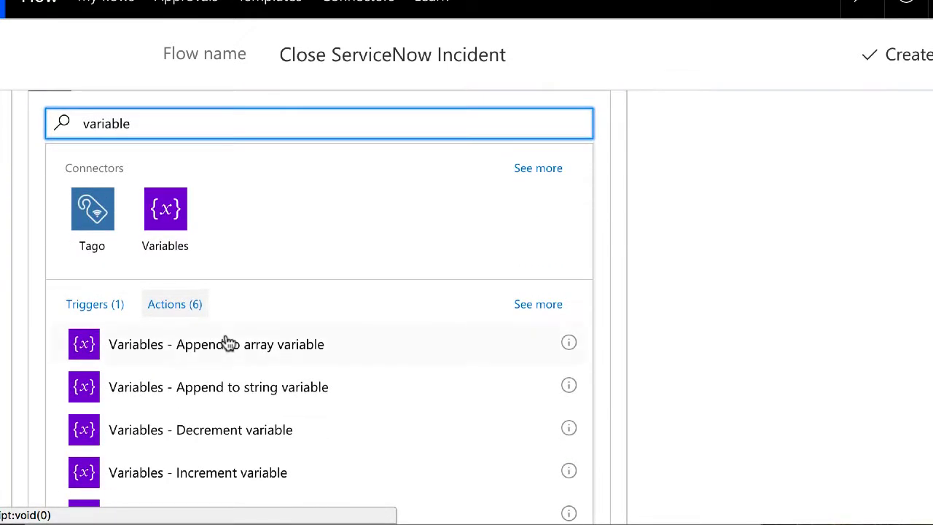
scroll(205, 435, "down", 2)
left_click(200, 380)
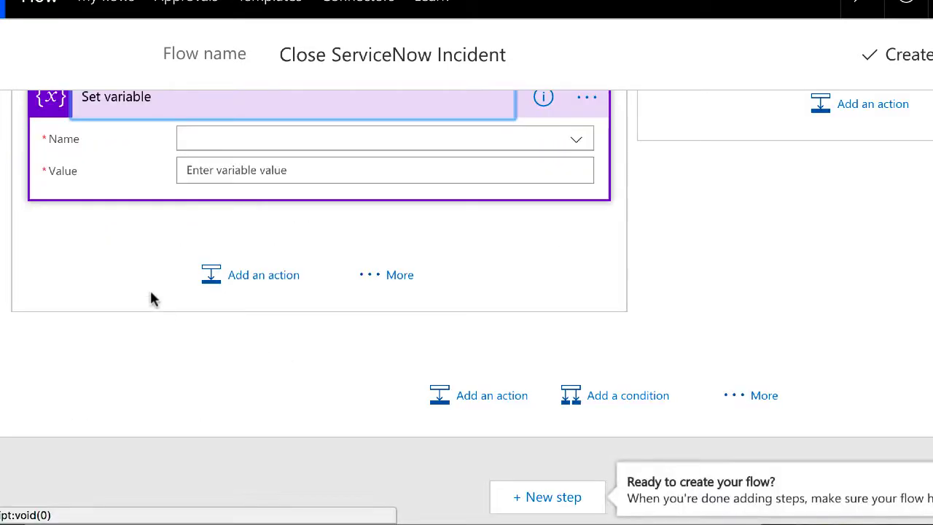
left_click(263, 249)
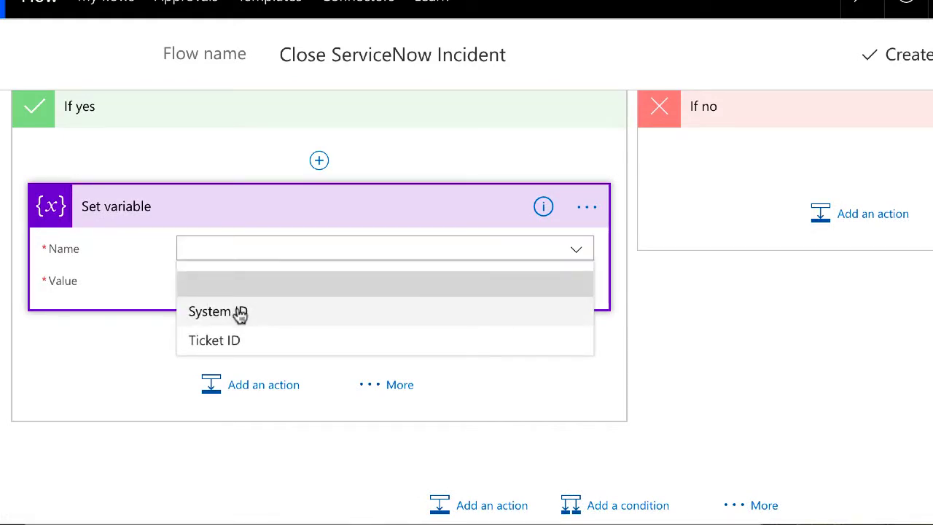
left_click(239, 311)
left_click(239, 281)
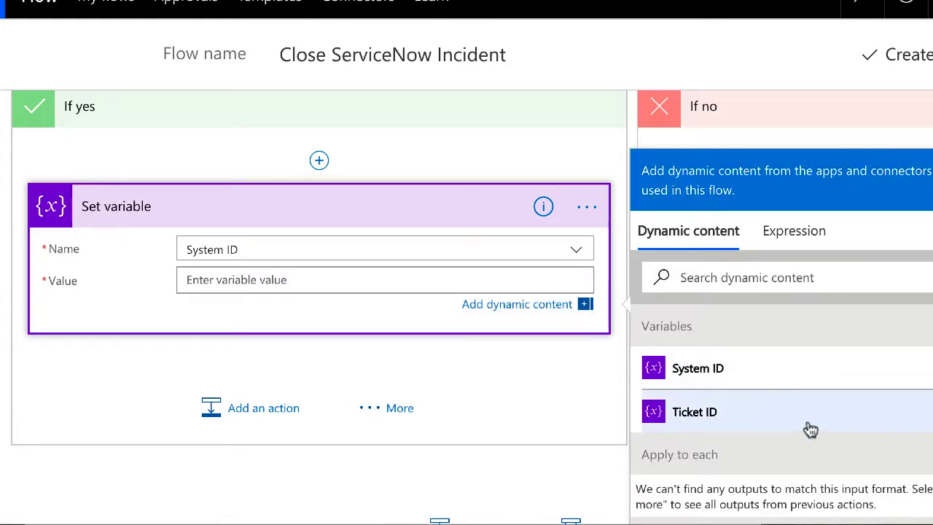
scroll(797, 432, "down", 5)
scroll(797, 431, "down", 5)
scroll(797, 432, "down", 4)
scroll(797, 432, "down", 4)
scroll(797, 431, "down", 4)
scroll(797, 432, "down", 4)
scroll(797, 432, "down", 2)
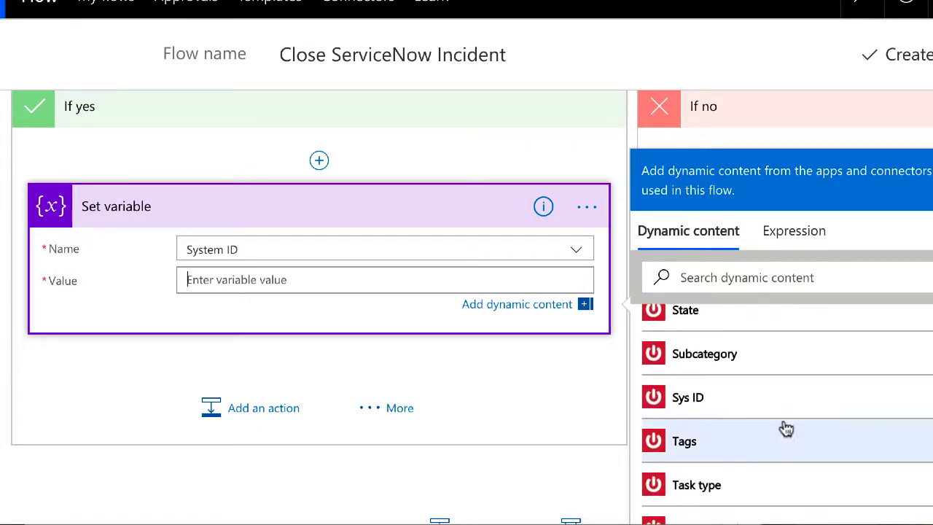
left_click(721, 400)
left_click(605, 463)
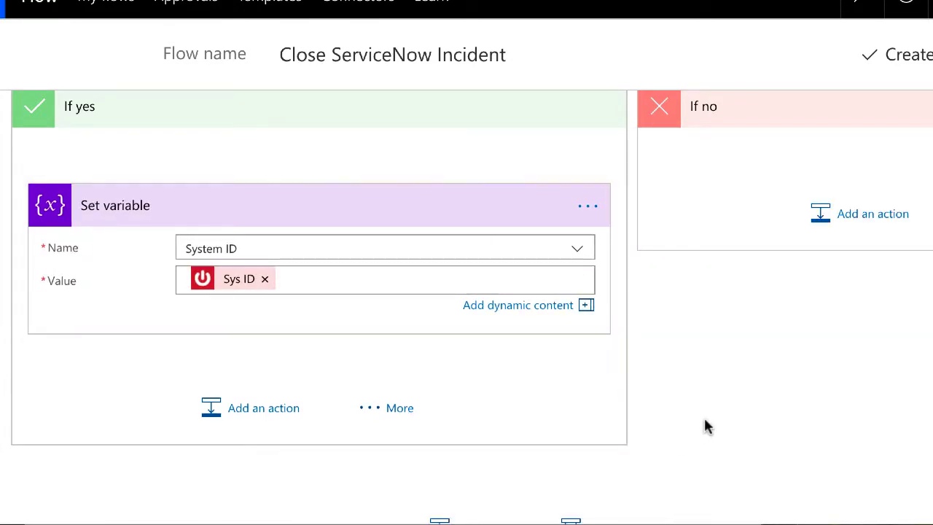
scroll(703, 416, "down", 3)
left_click(441, 493)
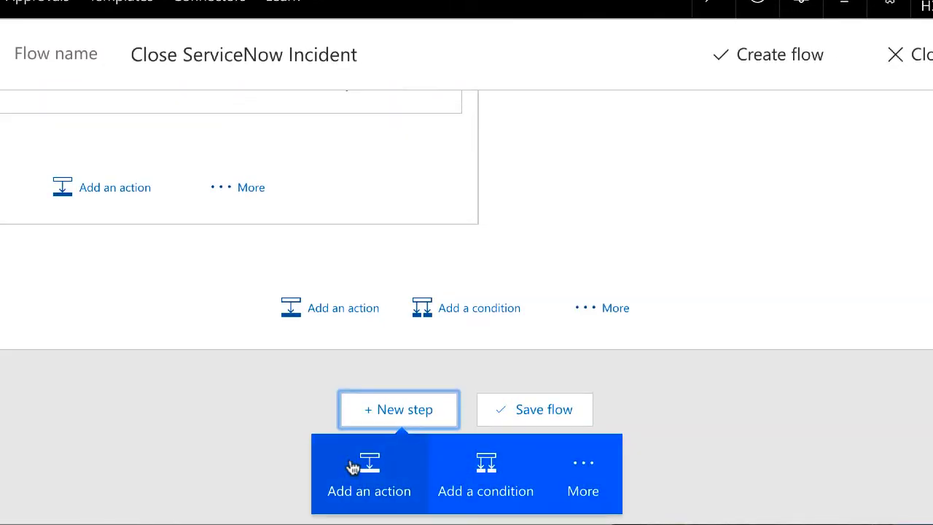
- Add a ServiceNow Update Record step with record type Incident
left_click(353, 466)
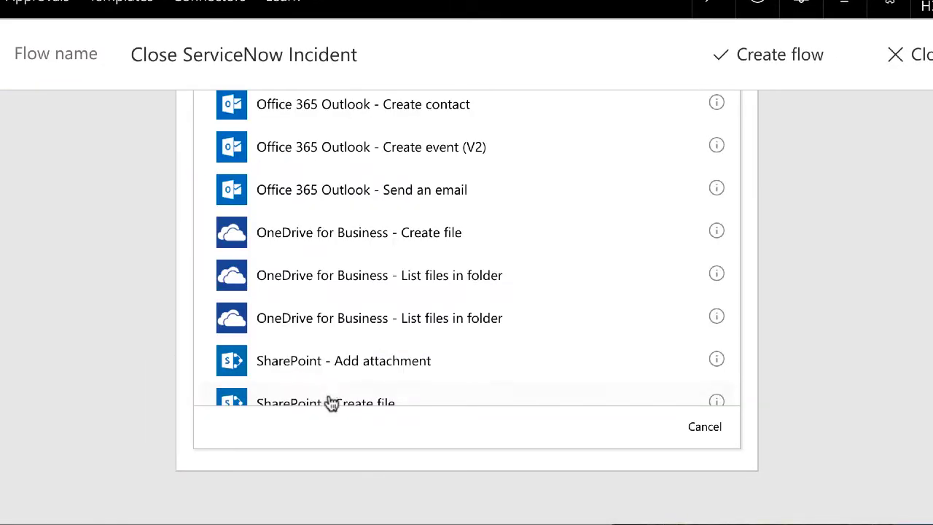
type("servicenow")
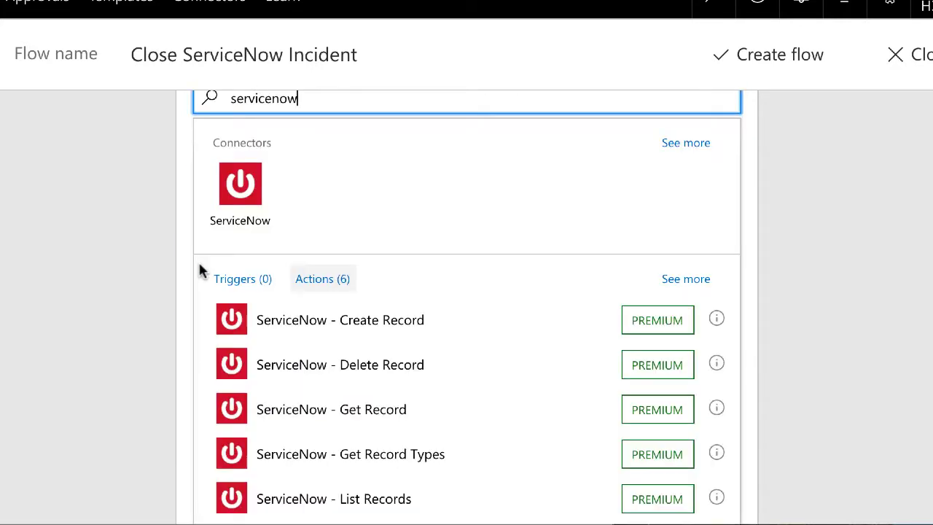
scroll(292, 350, "down", 1)
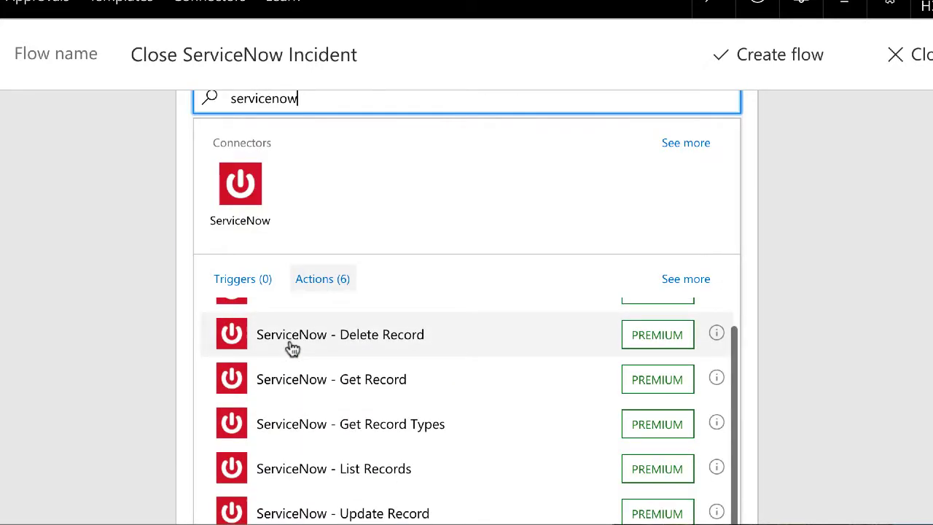
left_click(332, 510)
scroll(80, 314, "down", 2)
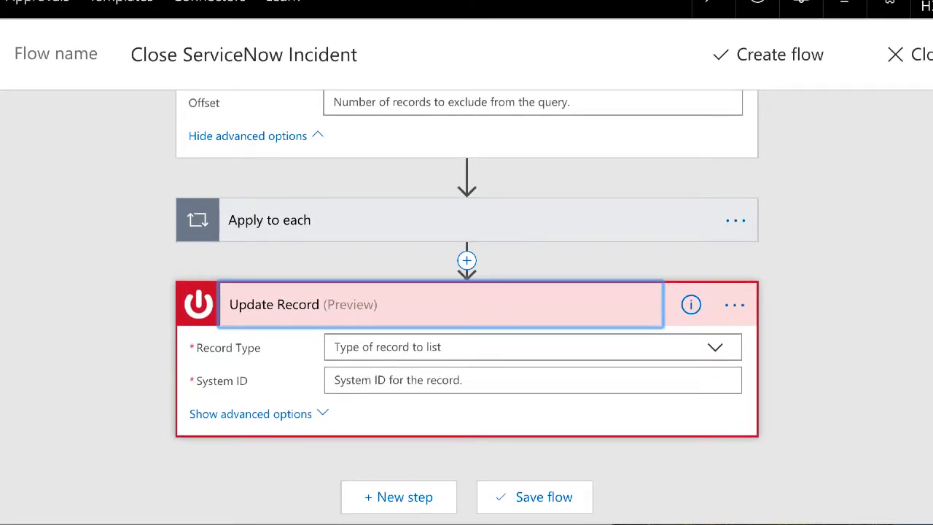
left_click(380, 347)
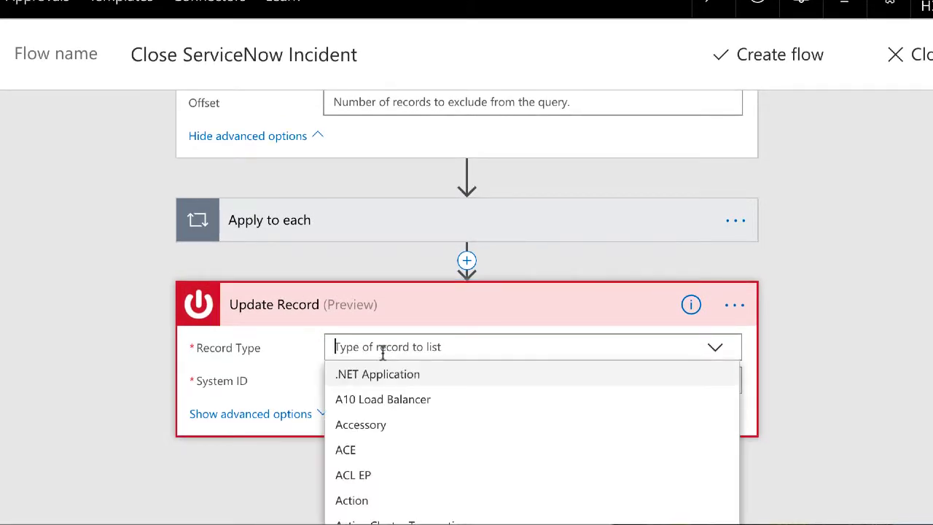
type("incident")
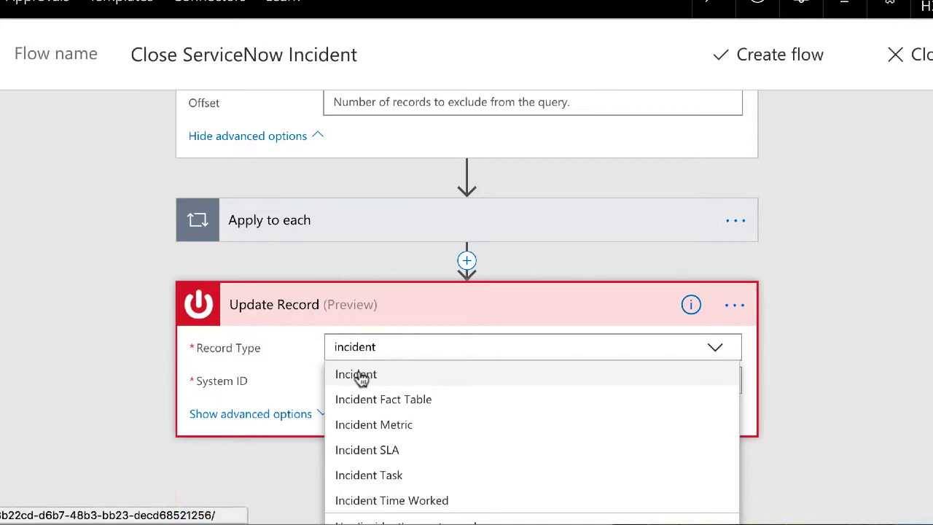
left_click(357, 375)
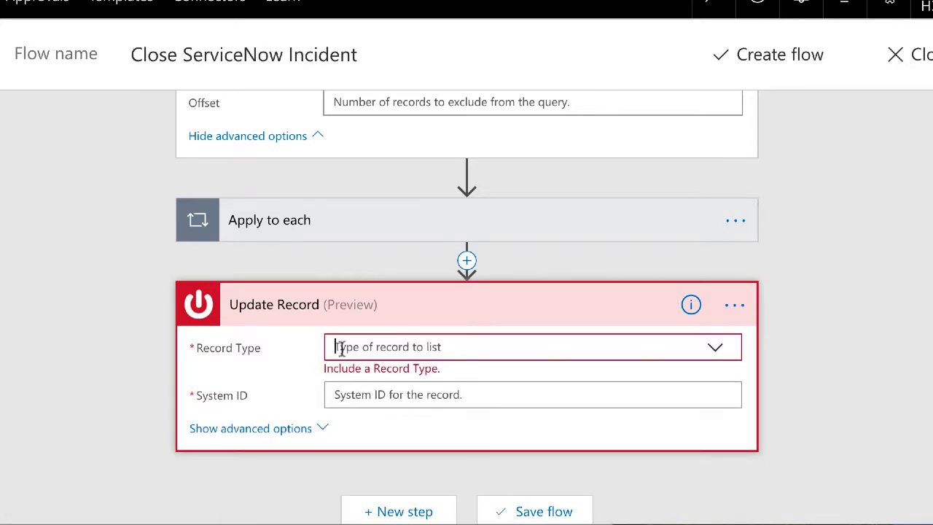
left_click(340, 349)
type("incid")
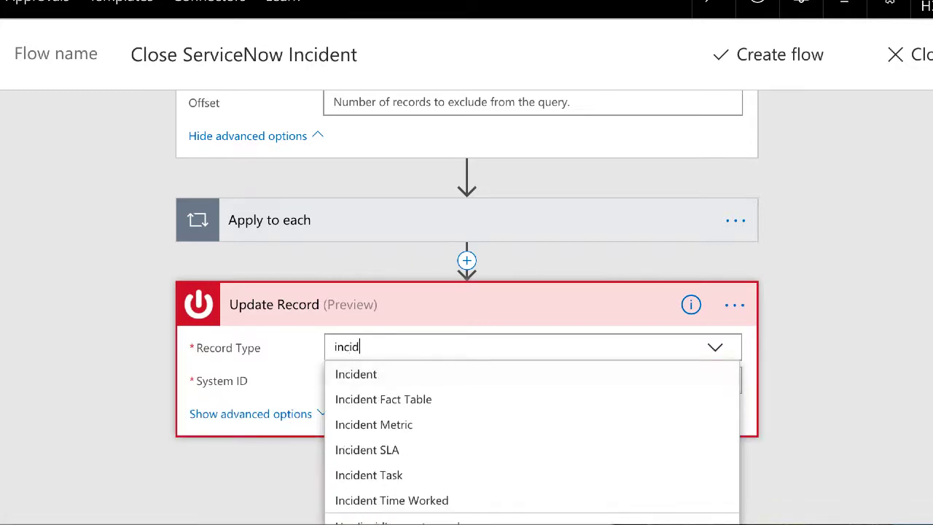
type("en")
left_click(350, 374)
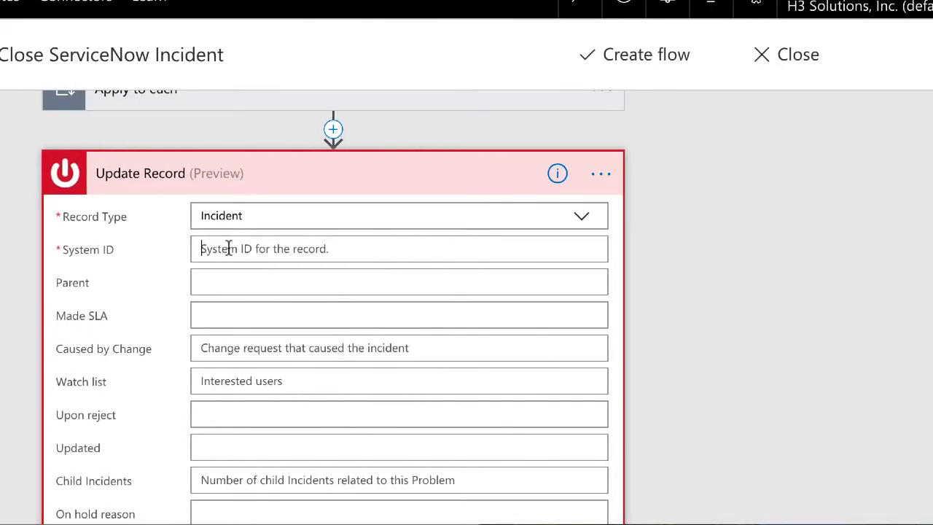
- Fill System ID with the System ID variable and set State to Closed
left_click(409, 259)
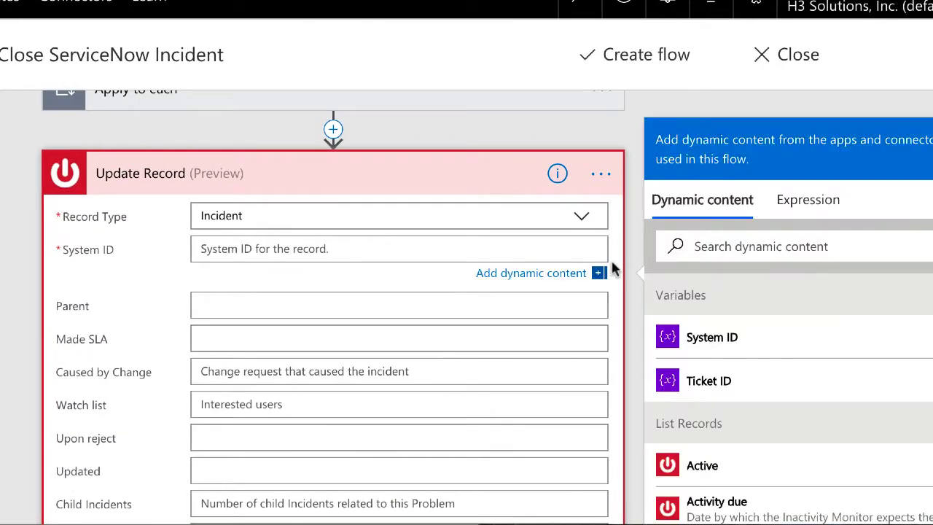
left_click(726, 343)
left_click(130, 288)
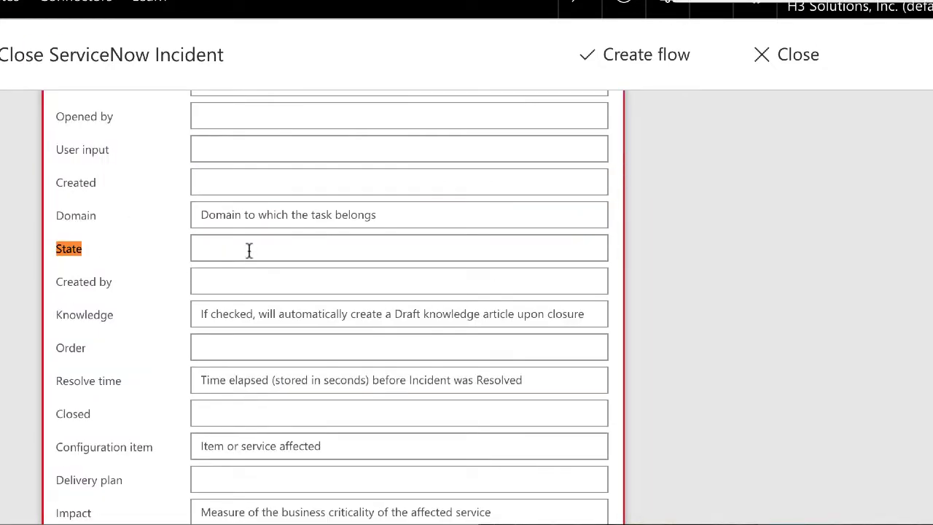
left_click(249, 248)
type("Closed")
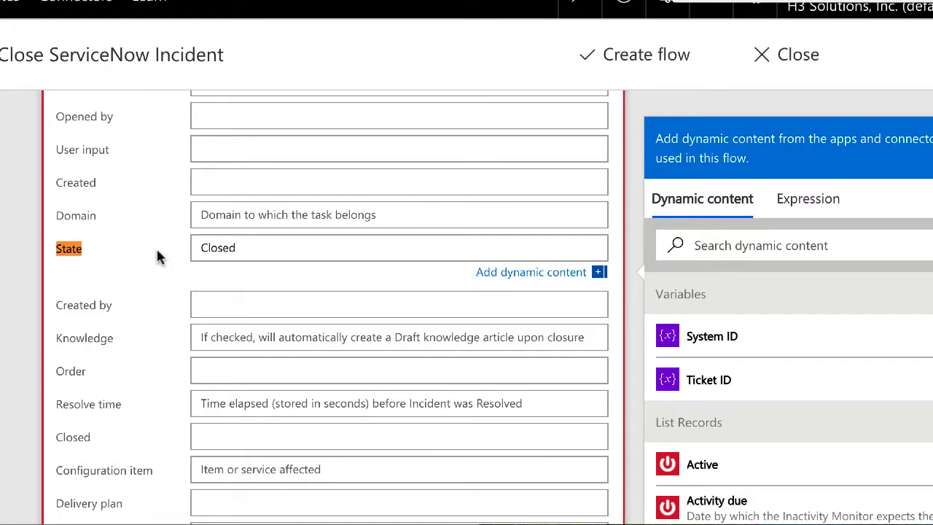
left_click(160, 257)
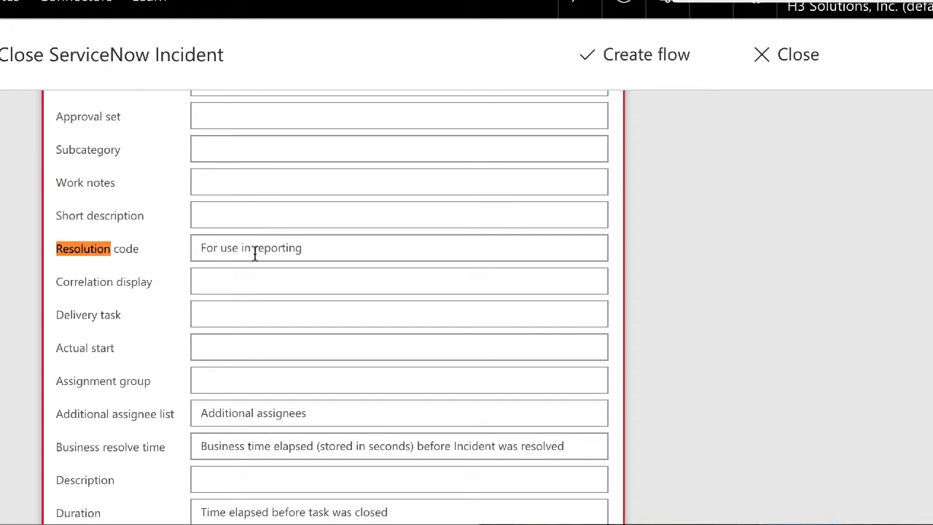
- Set Resolution code Solved (Permanently) and notes 'Closed by request of user'
left_click(254, 253)
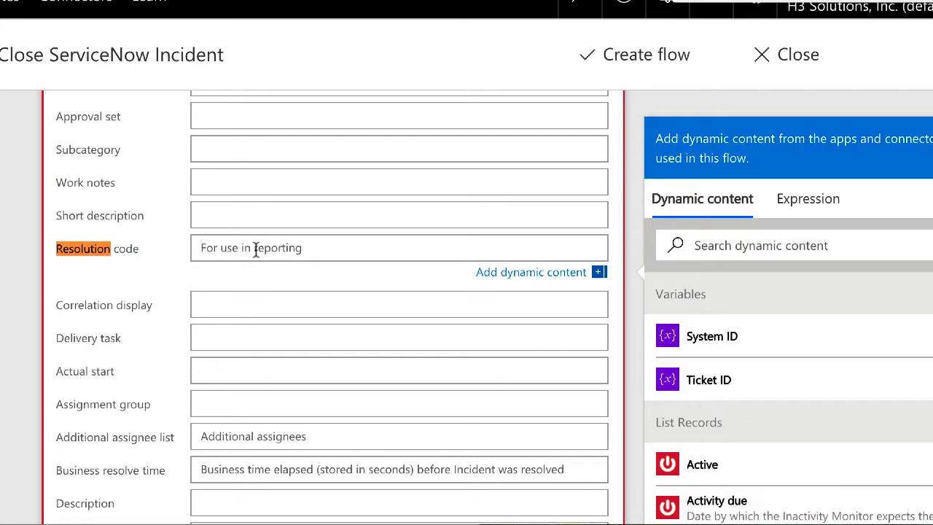
type("Solved (Permanently")
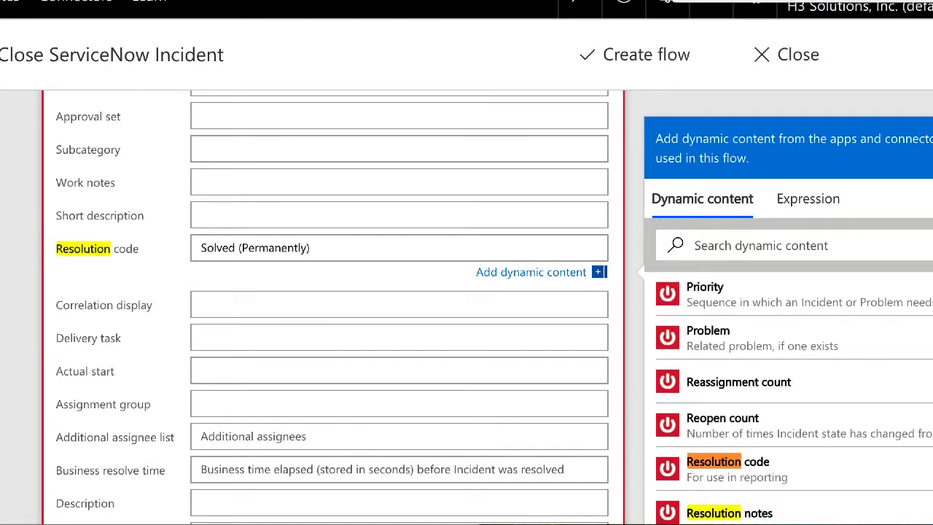
key("Return")
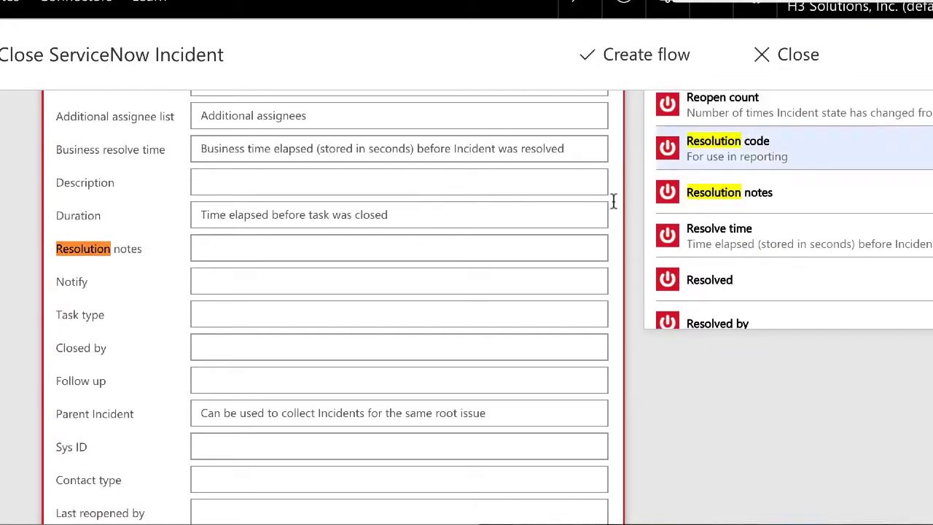
left_click(266, 255)
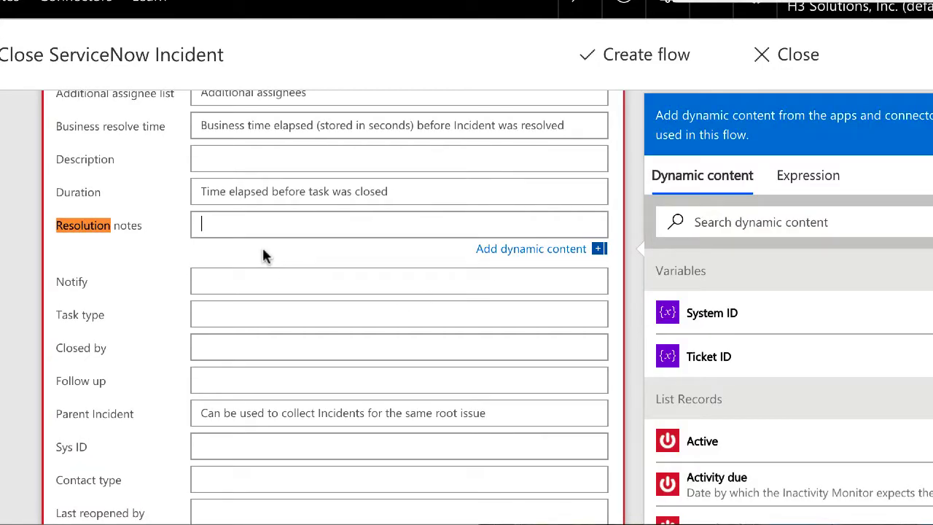
type("Closed by request of user")
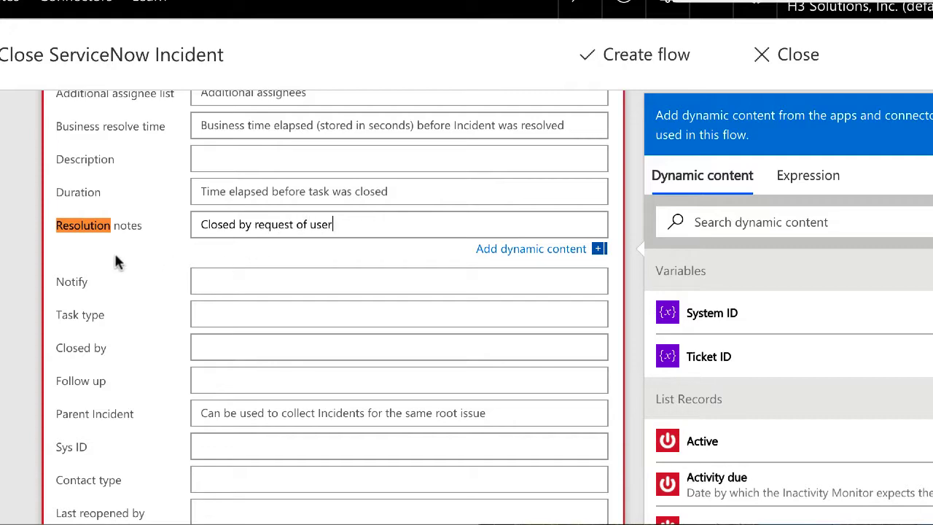
left_click(34, 263)
scroll(34, 262, "down", 10)
scroll(34, 251, "down", 8)
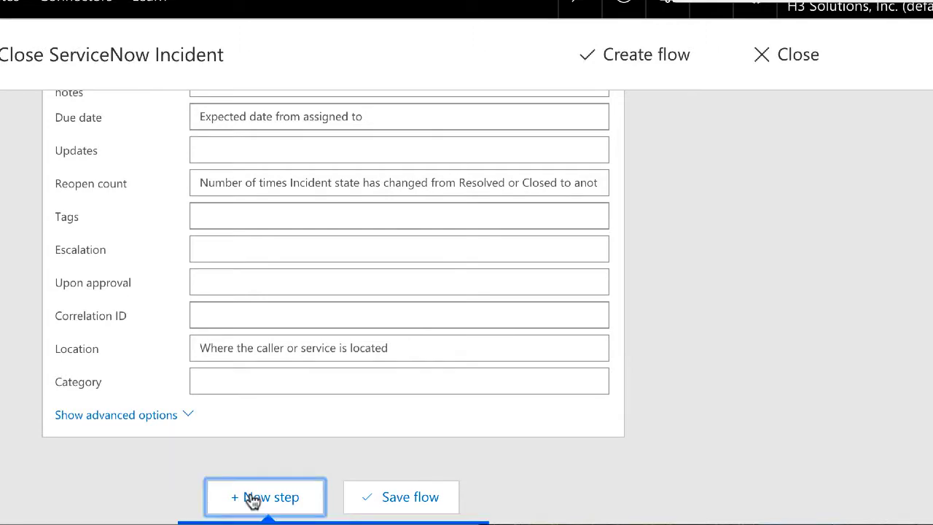
- Add an AtBot Logic Send reply action as the final step
left_click(252, 497)
left_click(237, 467)
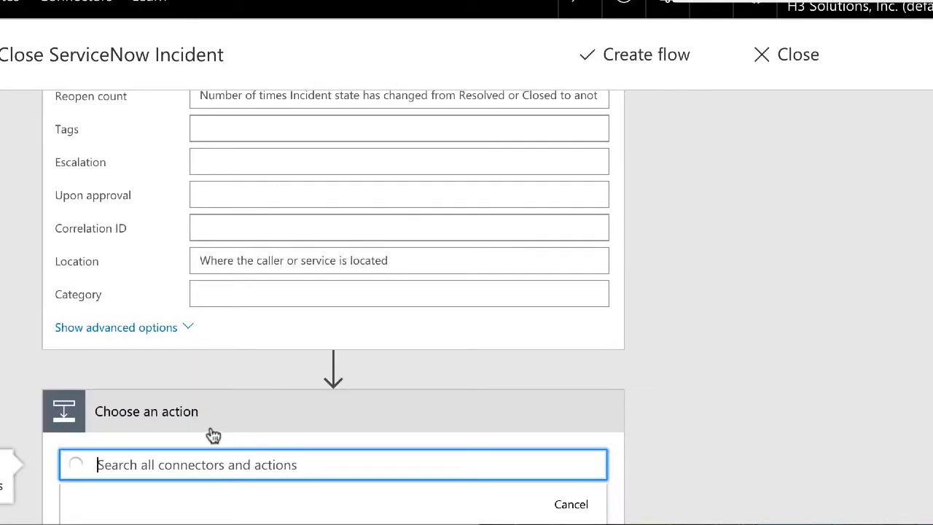
scroll(212, 415, "down", 5)
scroll(206, 413, "up", 2)
type("atbot")
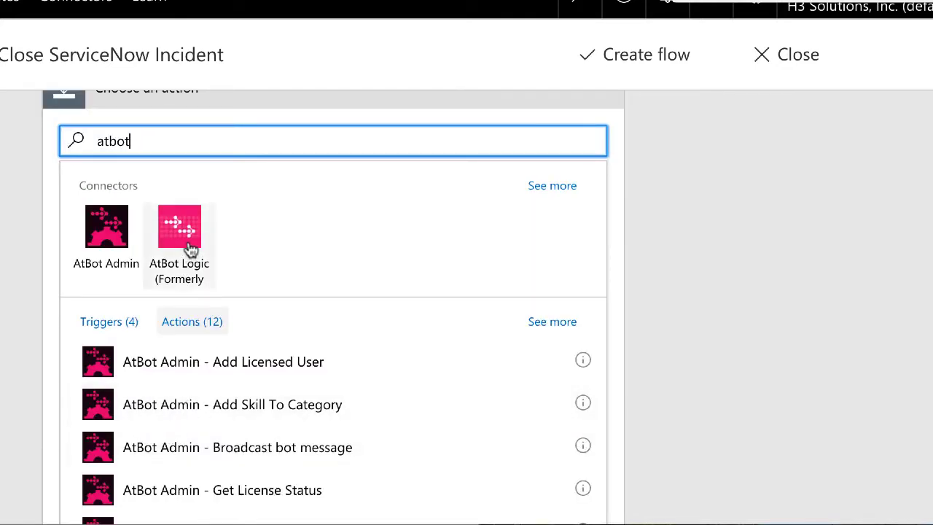
left_click(179, 226)
left_click(277, 354)
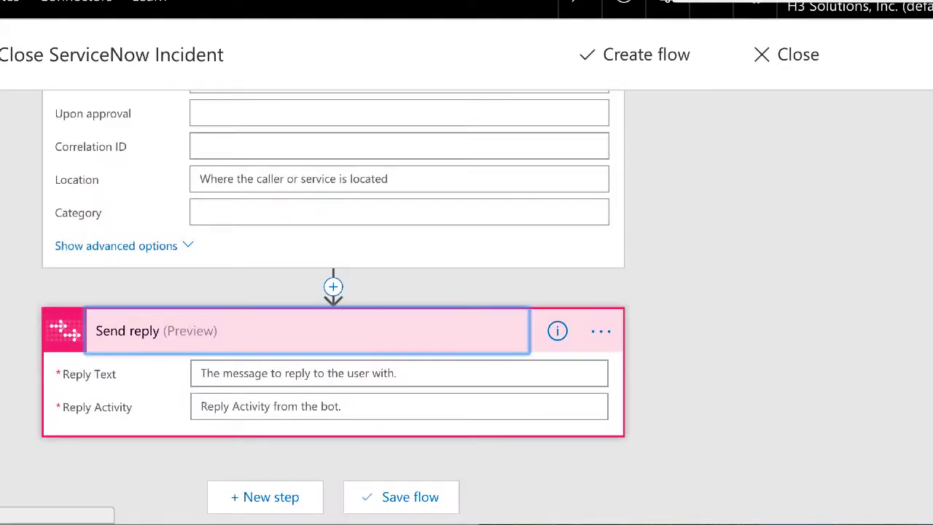
- Write the reply confirming the closed Ticket ID and pass the trigger's Reply Activity
left_click(258, 373)
type("Thanks! I")
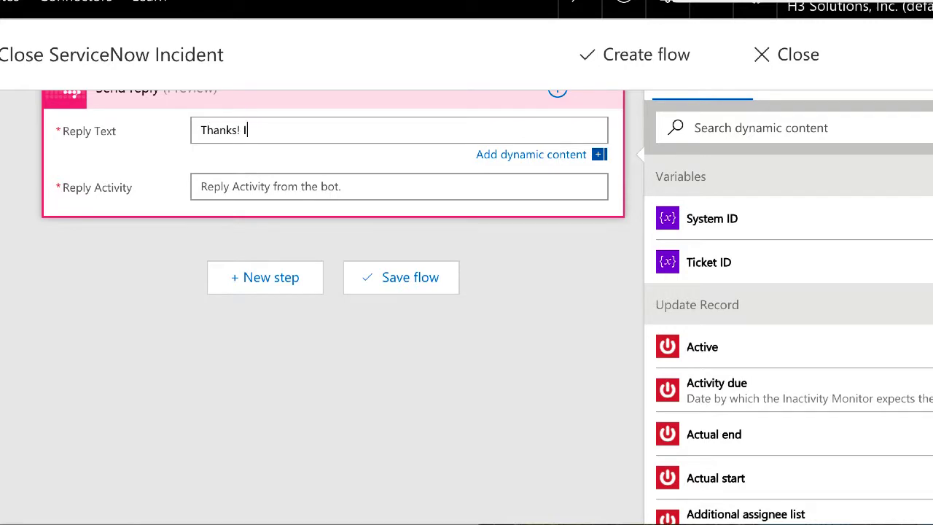
type("'ve closed ticket")
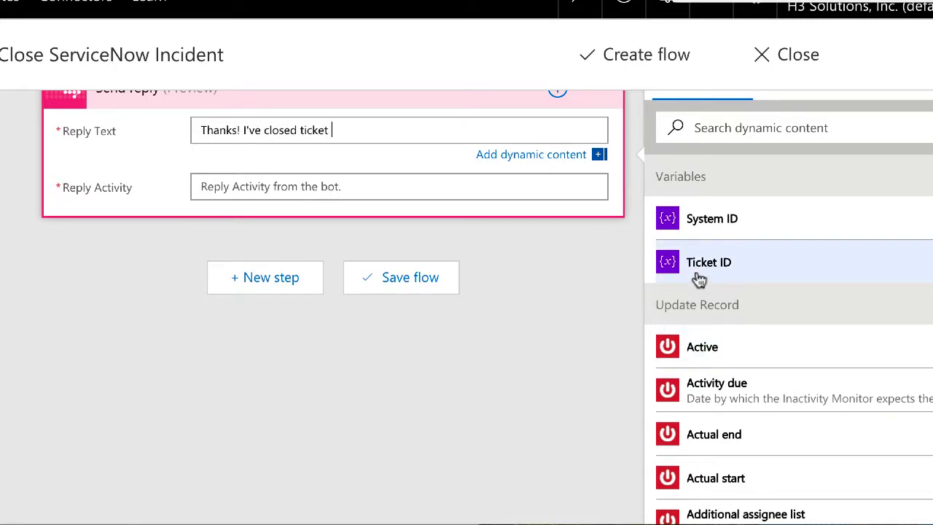
left_click(700, 263)
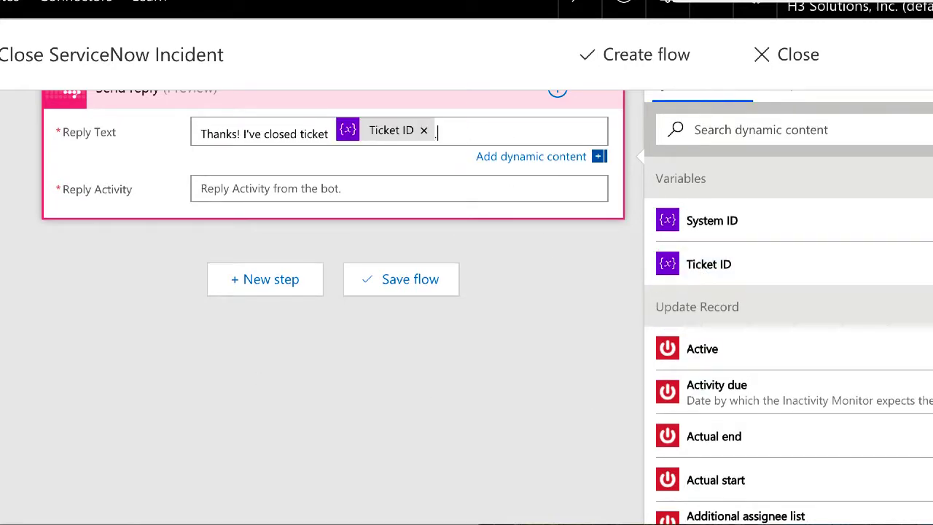
type(" If you need any further support, don't hesitate to ask.")
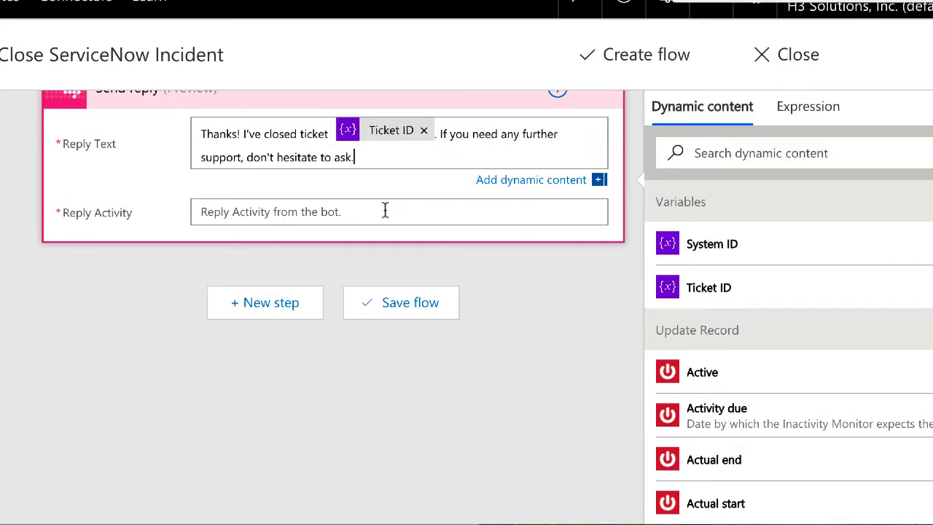
left_click(385, 212)
scroll(755, 437, "down", 8)
scroll(755, 461, "down", 5)
scroll(755, 462, "down", 8)
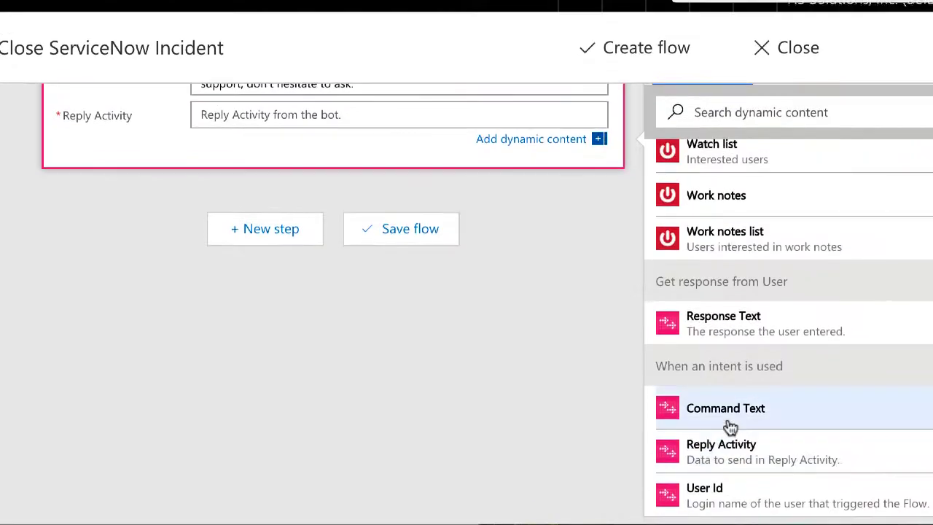
left_click(721, 459)
left_click_drag(241, 313, 100, 312)
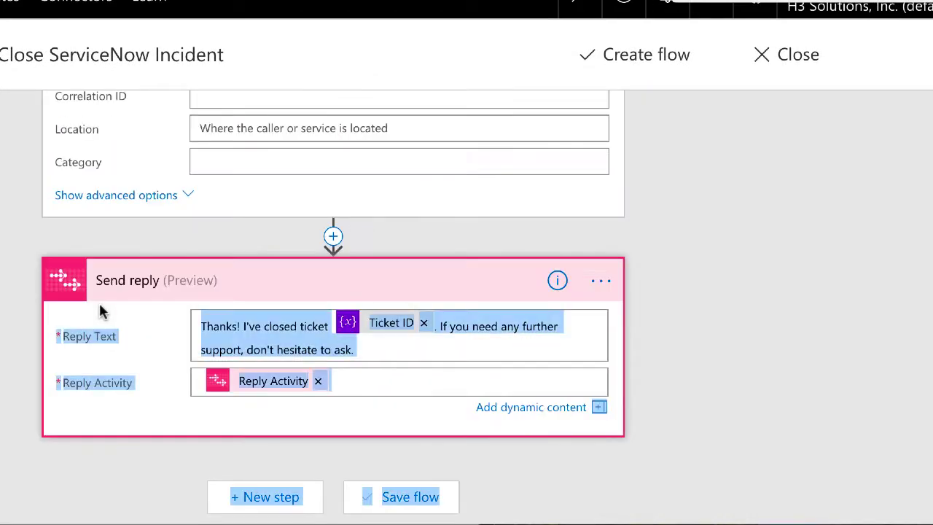
- Save the new Close ServiceNow Incident flow and return to the My flows list
left_click(705, 207)
left_click(646, 54)
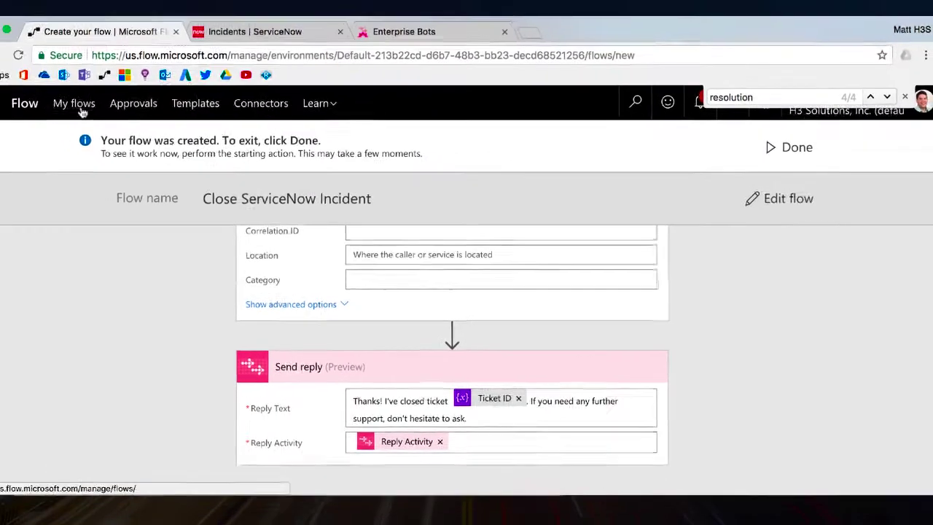
left_click(109, 117)
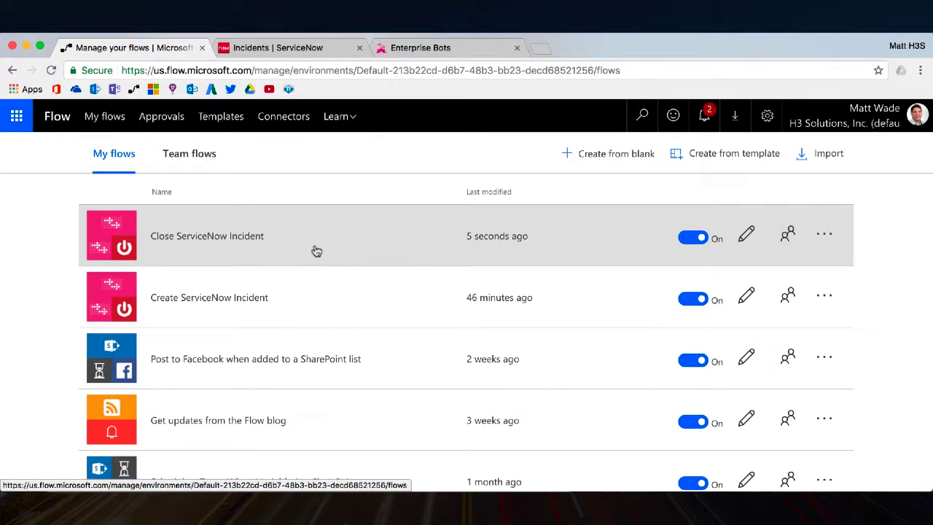
- Send 'help' to AtBot in its Teams chat
key("super+Tab")
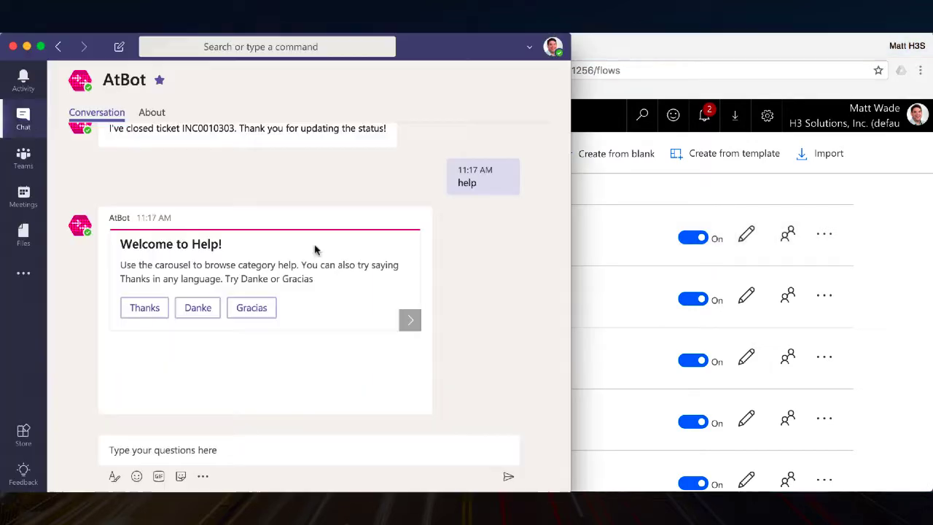
left_click(204, 450)
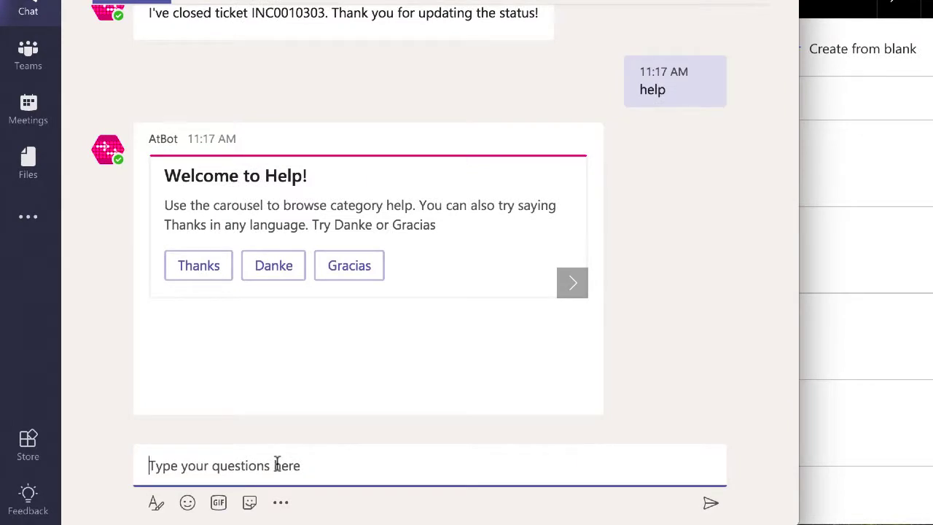
type("help")
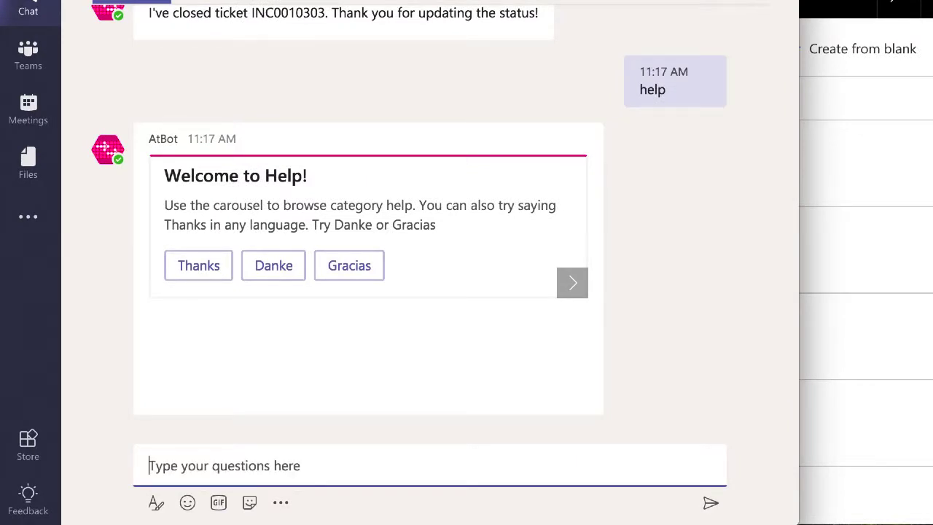
key("Return")
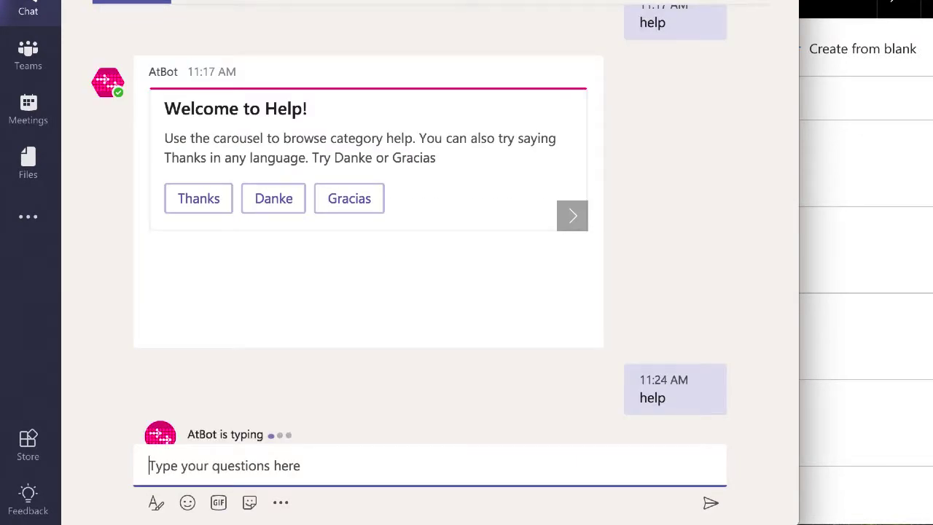
- Advance AtBot's help carousel to the Personal Skills card and highlight the Close ticket keyword and INC0010295
left_click(572, 277)
left_click(572, 277)
left_click(576, 281)
left_click(573, 272)
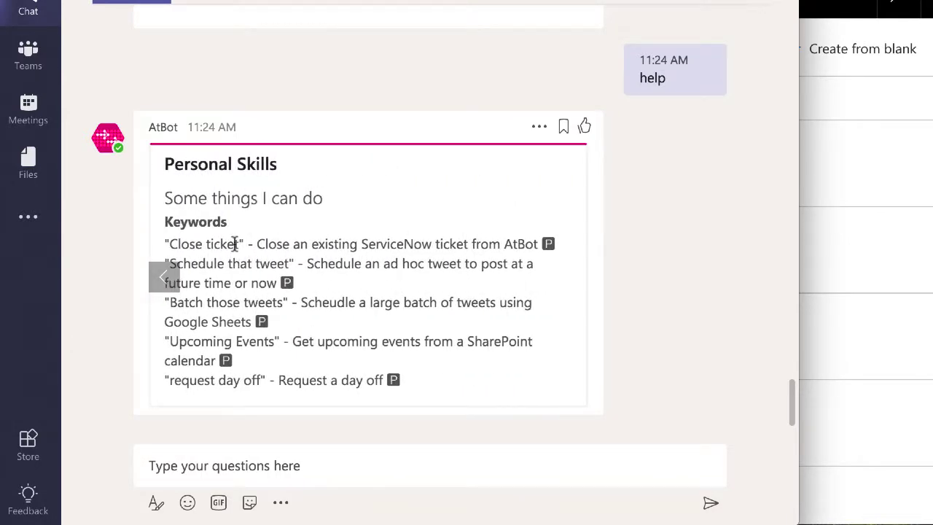
left_click_drag(240, 244, 169, 243)
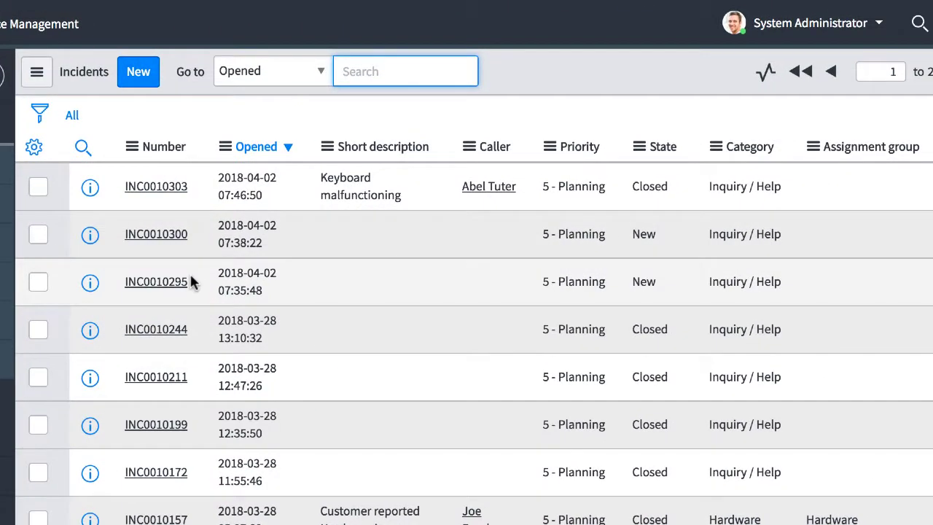
left_click_drag(187, 282, 126, 281)
key("ctrl+c")
left_click(146, 288)
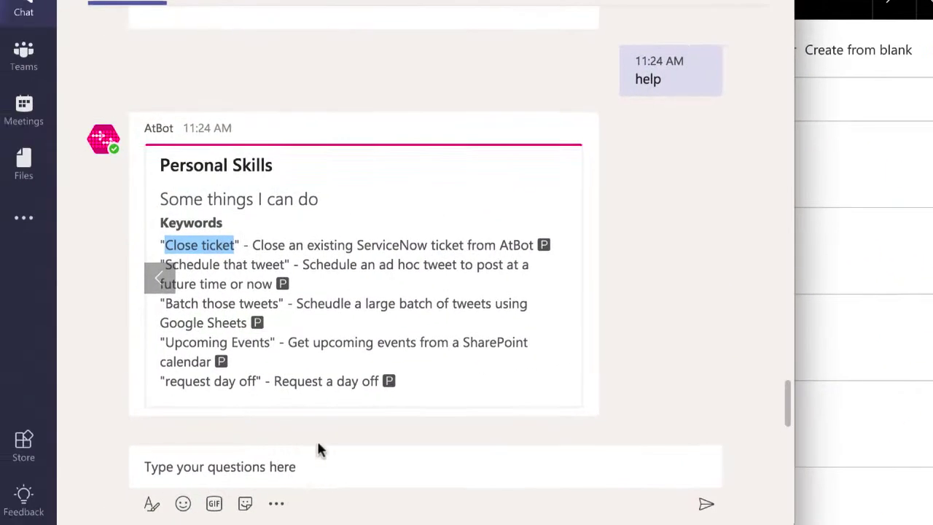
- Send 'Close ticket' to AtBot and reply with incident number INC0010295
left_click(319, 456)
type("C")
type("ticket")
key("Return")
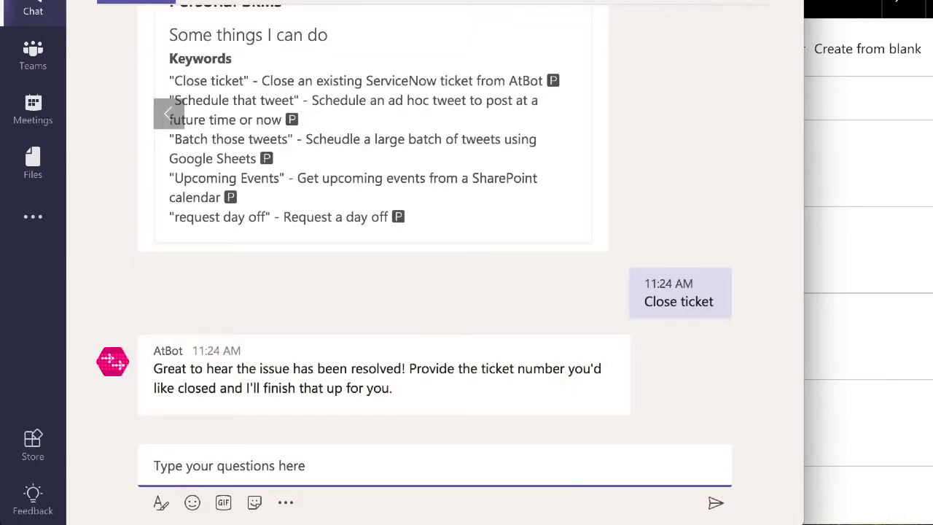
key("ctrl+v")
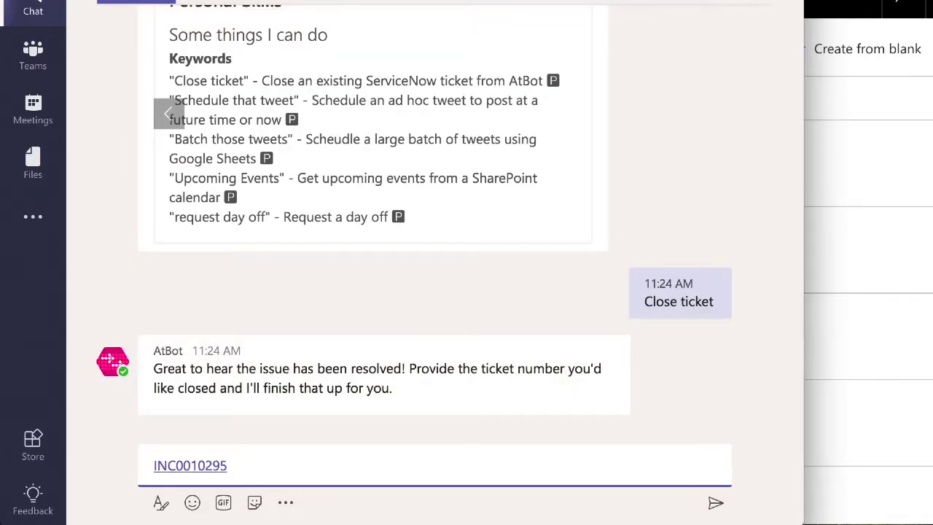
key("Return")
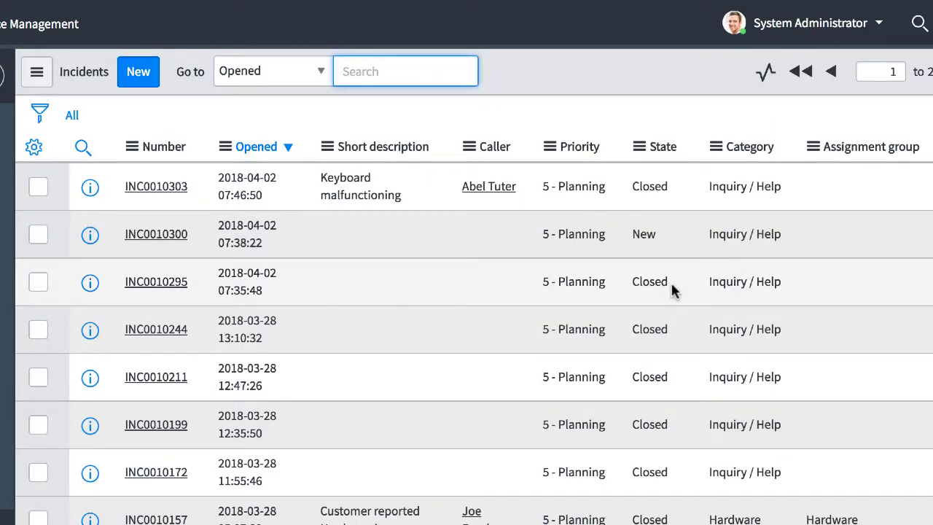
- Confirm in the ServiceNow incident list that INC0010295 now reads Closed
double_click(660, 281)
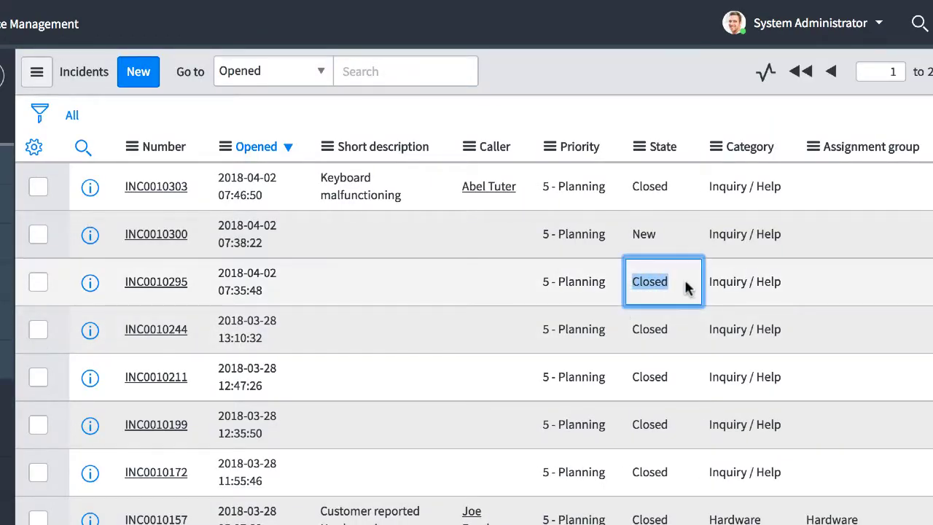
left_click(686, 287)
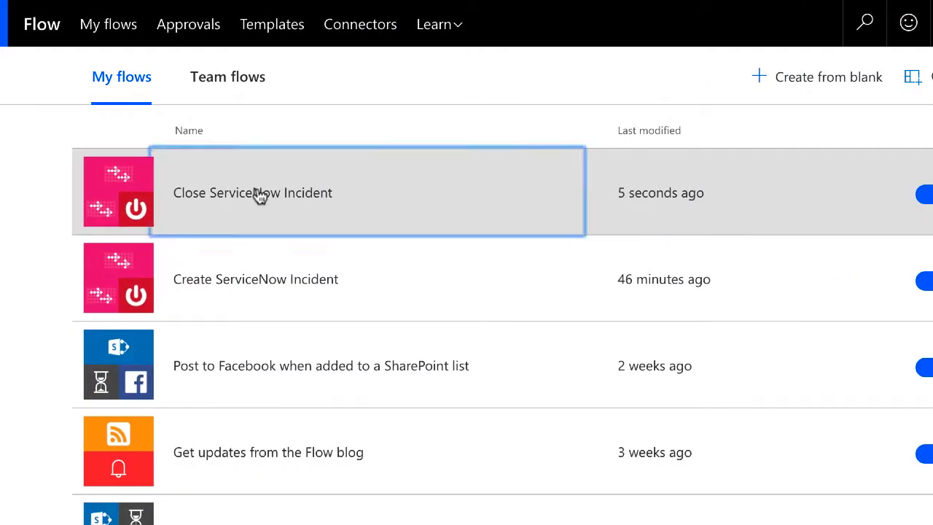
- Set the Close ServiceNow Incident flow's Bot Trigger Type to Shared and update the flow
left_click(255, 194)
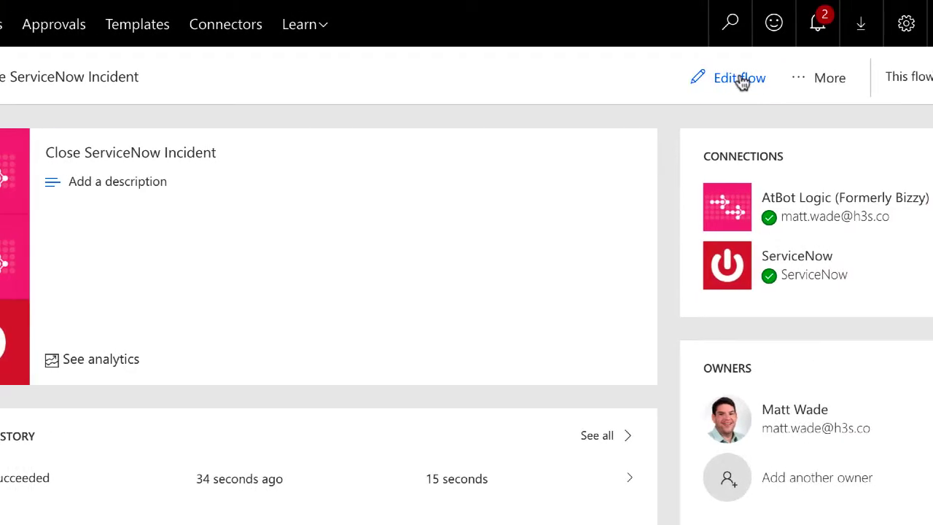
left_click(740, 77)
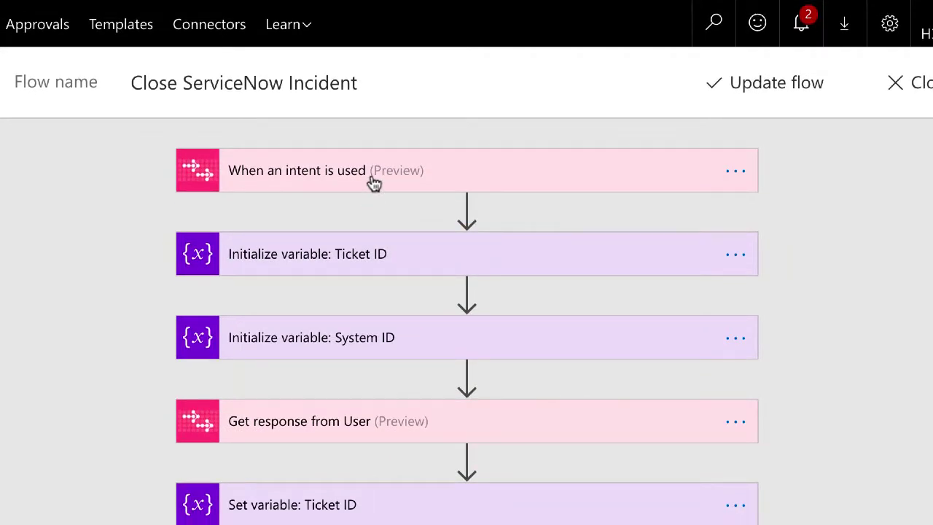
left_click(374, 182)
left_click(377, 247)
left_click(368, 273)
left_click(759, 82)
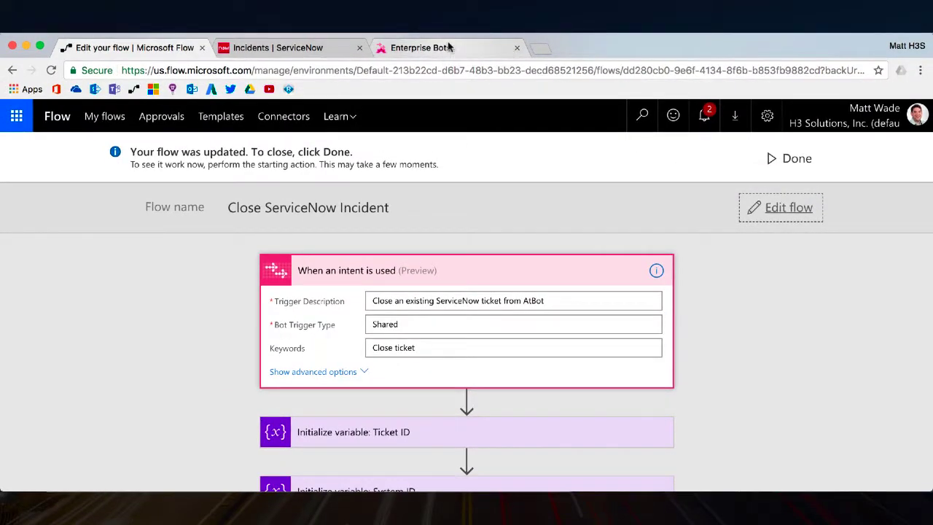
- Assign the IT Services category to the Close ticket skill and save its categories
left_click(448, 47)
scroll(100, 175, "up", 5)
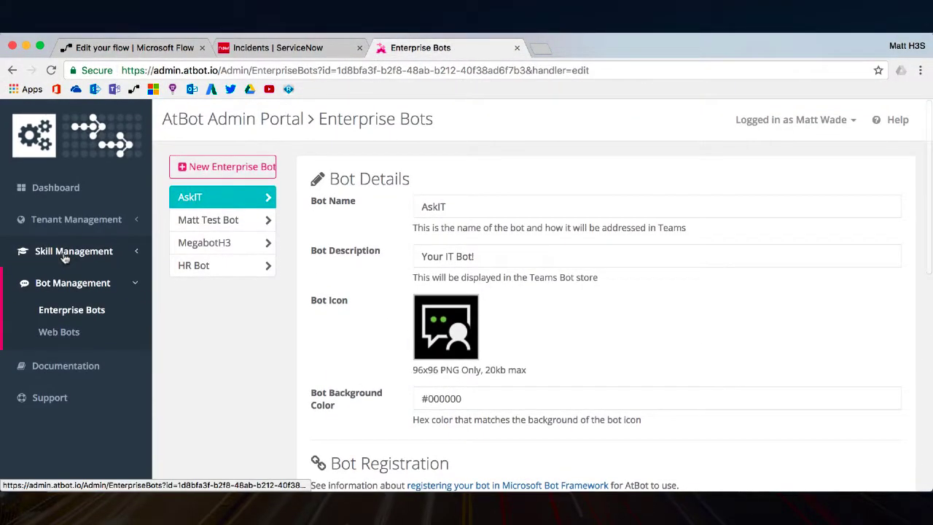
left_click(73, 252)
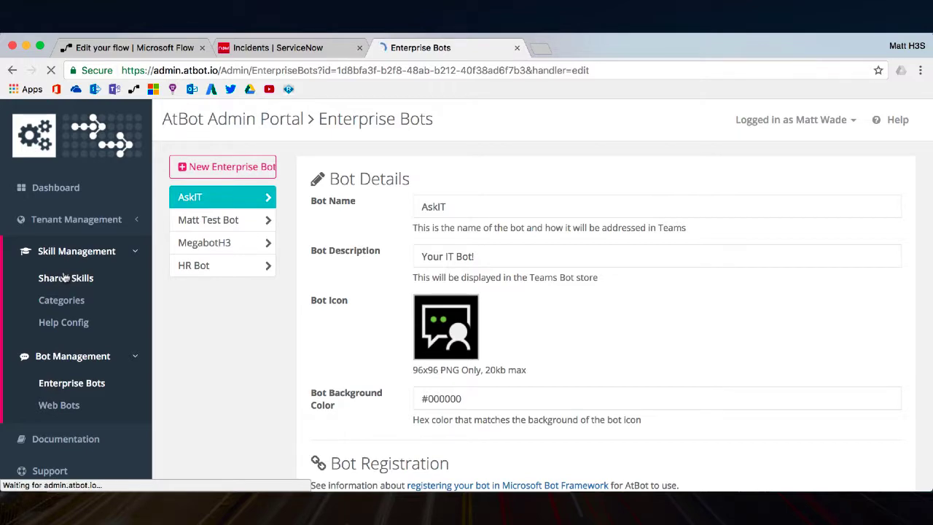
left_click_drag(552, 239, 450, 240)
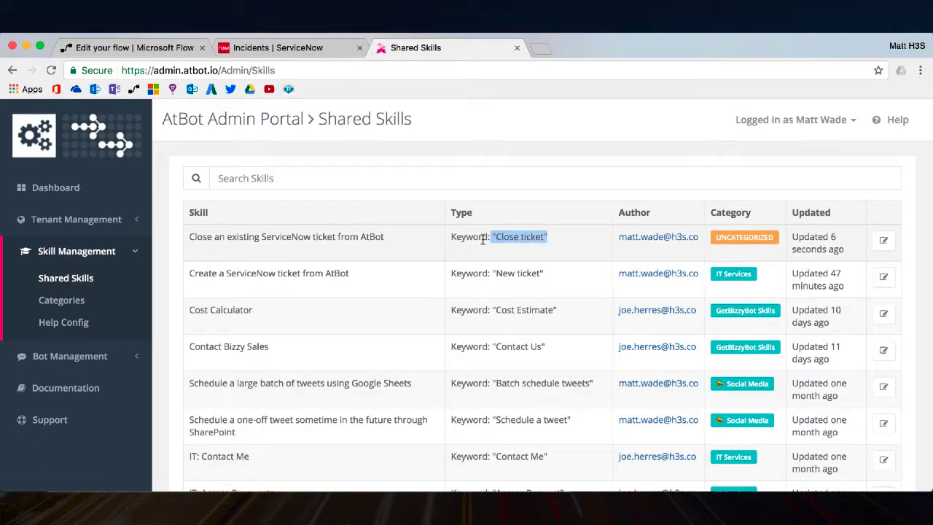
left_click(883, 240)
left_click(289, 290)
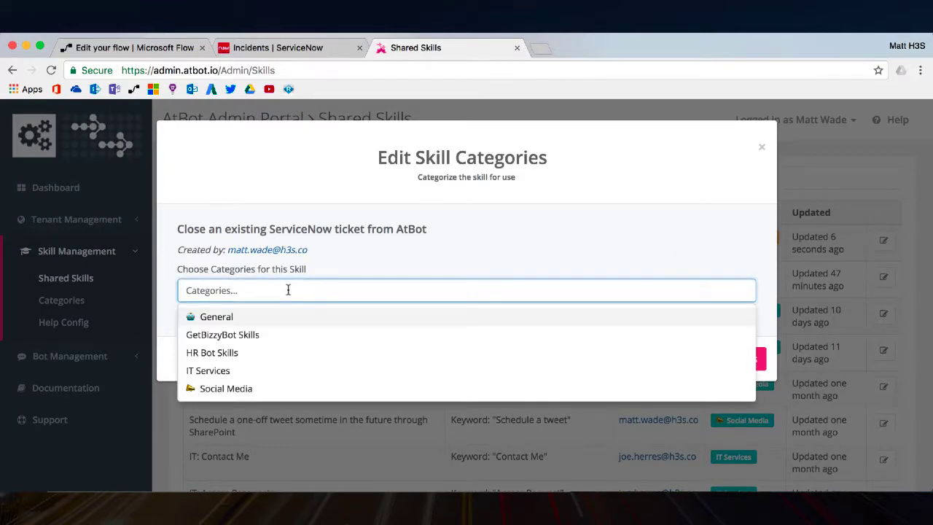
left_click(208, 370)
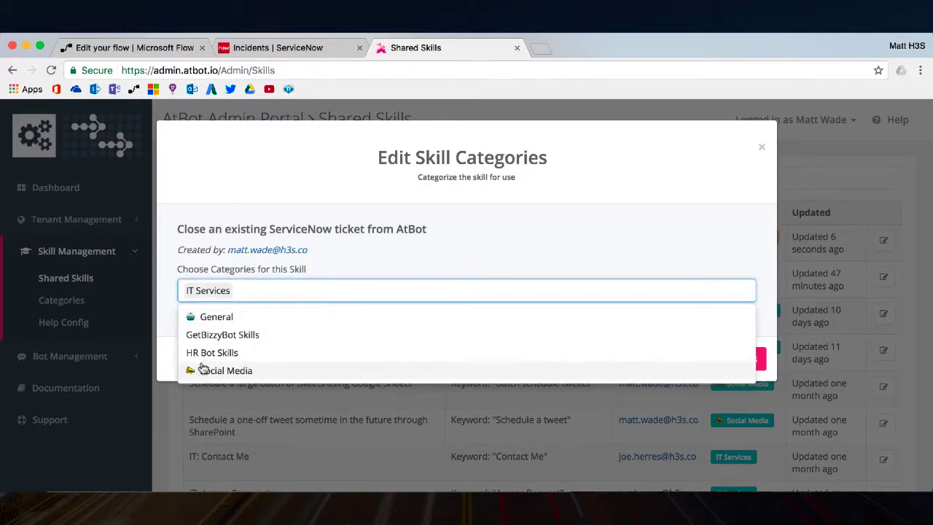
left_click(767, 319)
left_click(714, 357)
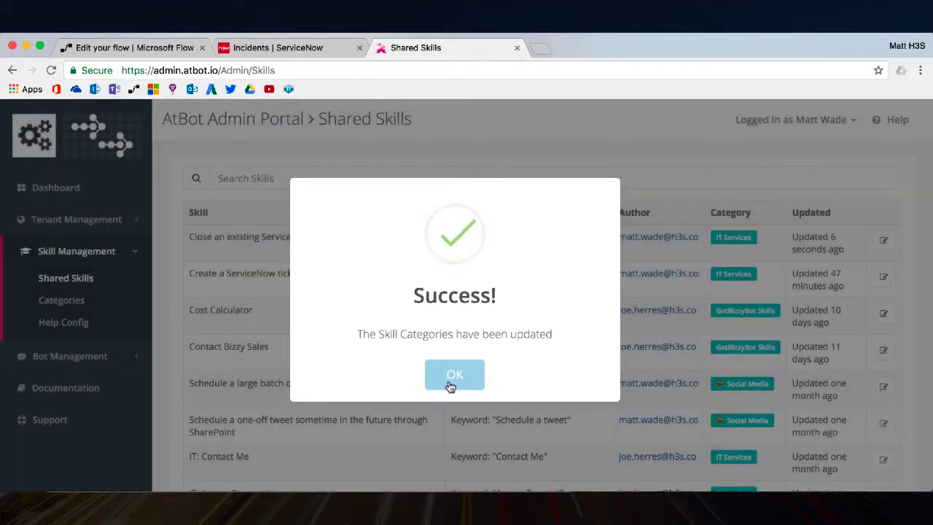
left_click(448, 376)
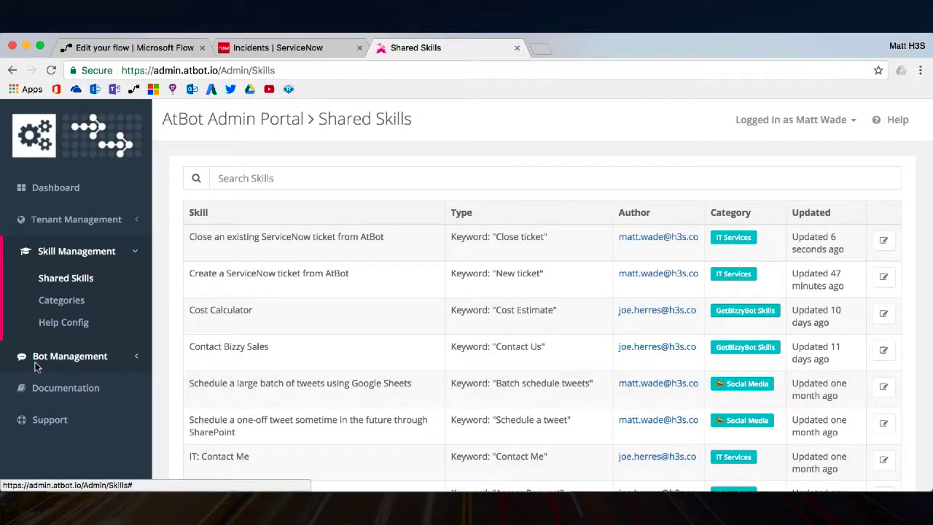
- Open the AskIT bot's settings from Bot Management > Enterprise Bots and view its Categories
left_click(70, 356)
left_click(72, 383)
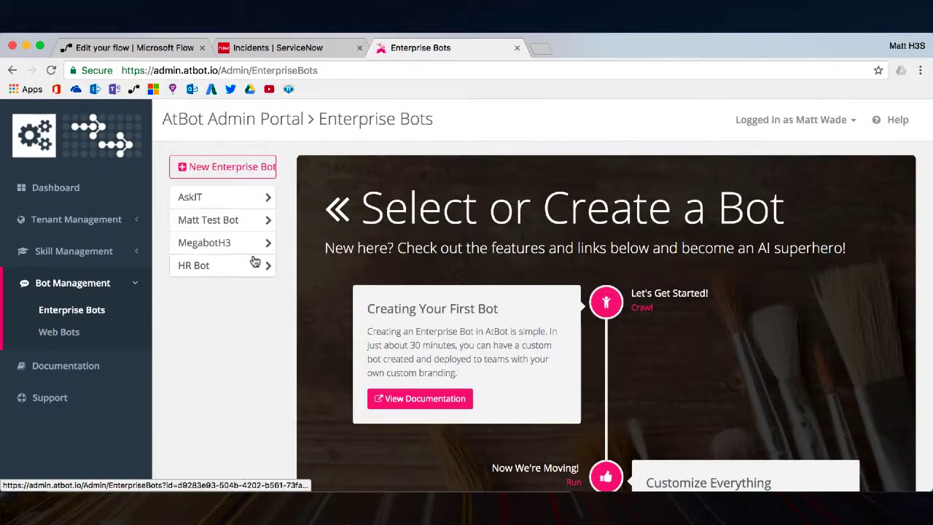
left_click(219, 197)
scroll(437, 292, "down", 10)
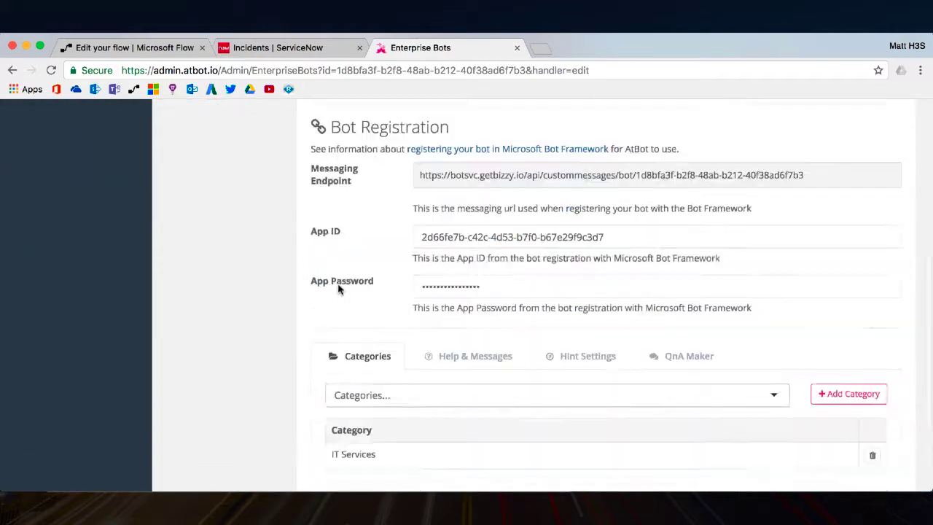
scroll(437, 292, "down", 5)
left_click_drag(379, 311, 296, 318)
left_click(296, 318)
- Open the AskIT chat in Teams and send 'help'
key("super+Tab")
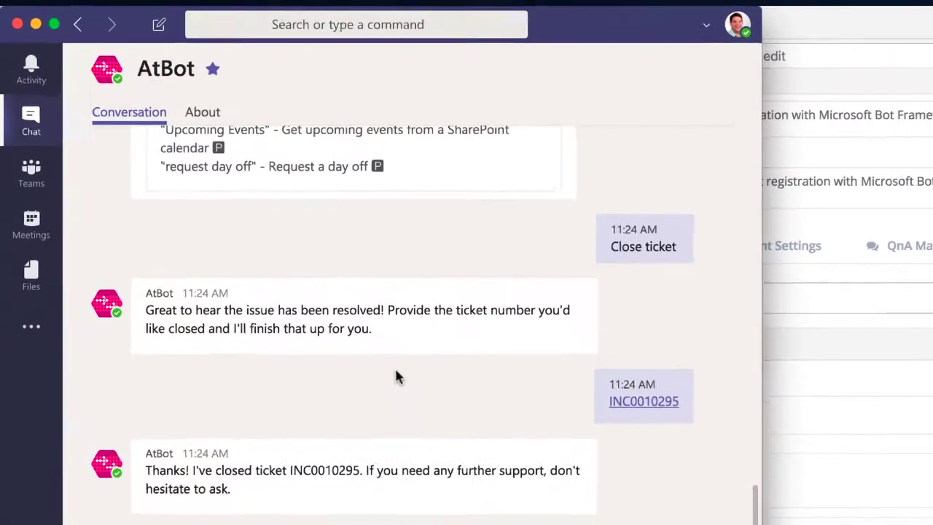
left_click(33, 120)
left_click(175, 100)
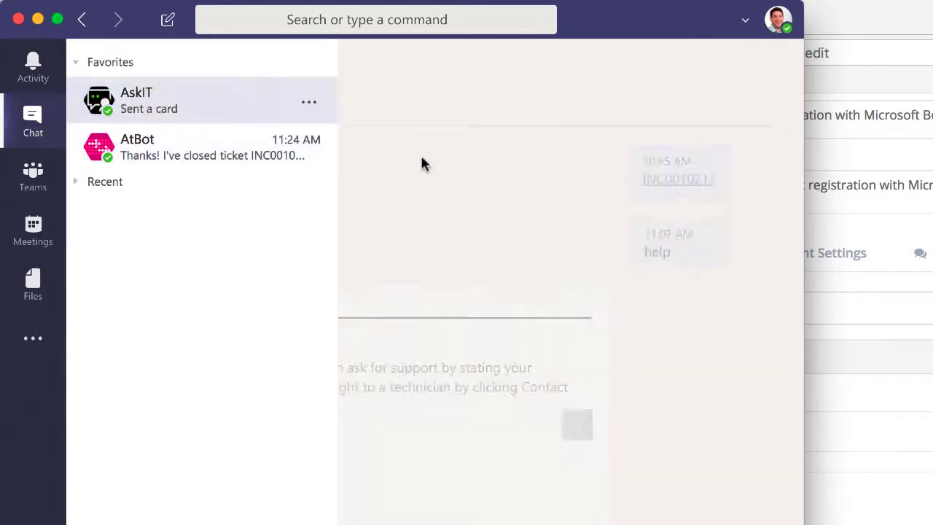
type("help")
key("Return")
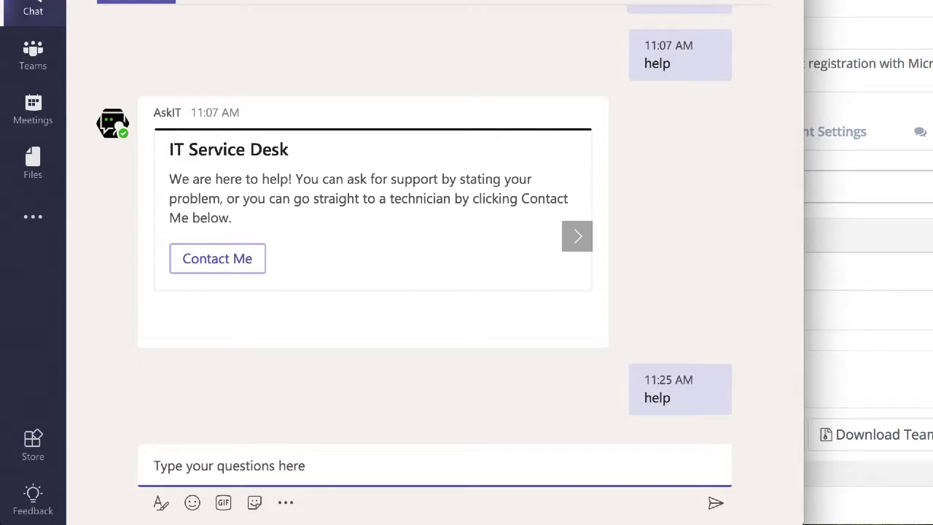
left_click(485, 403)
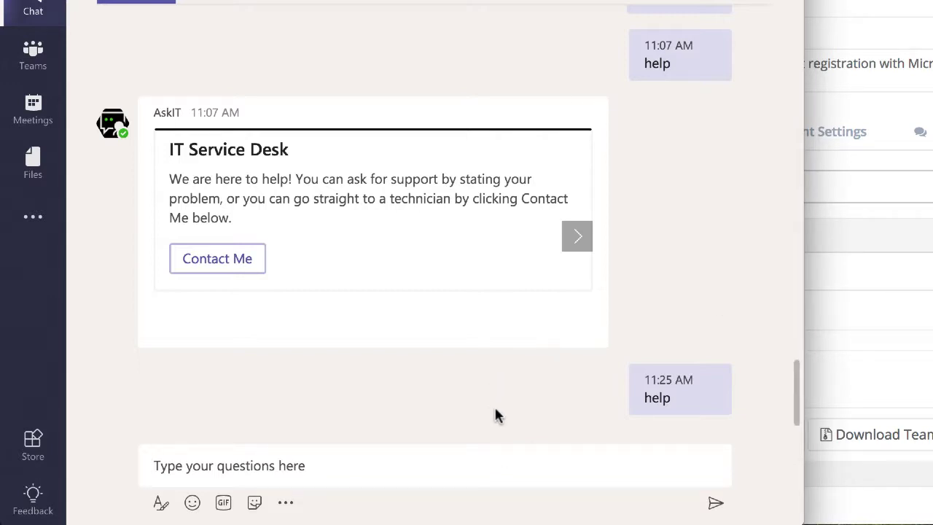
left_click(464, 468)
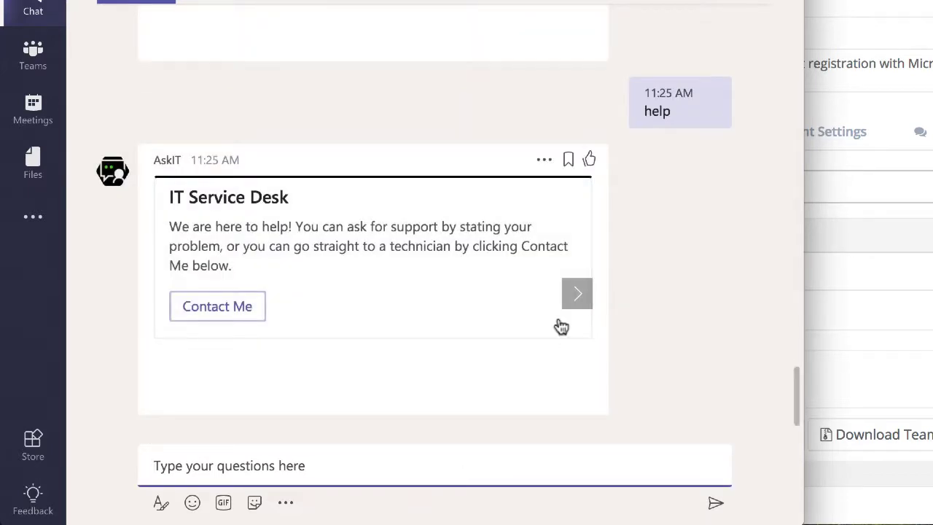
- Show the IT Services help card listing Close ticket and select incident number INC0010300
left_click(576, 299)
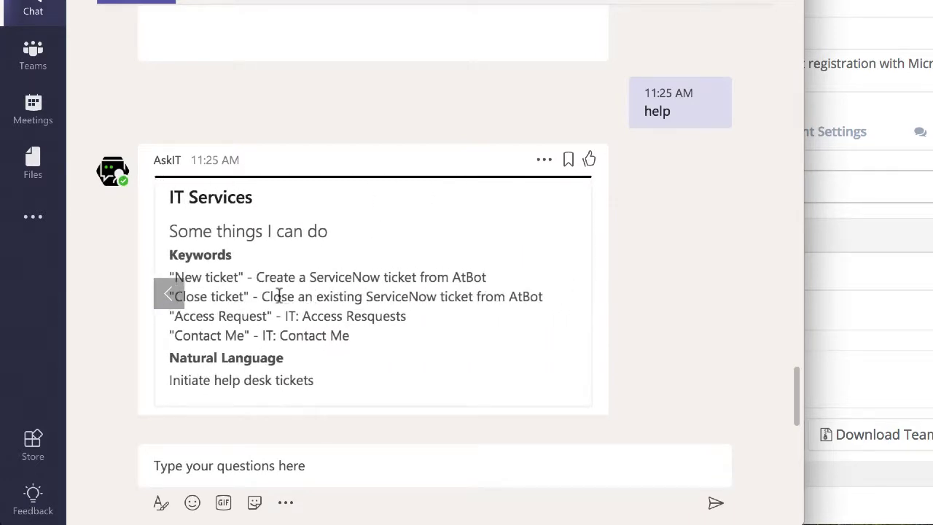
left_click_drag(246, 296, 197, 289)
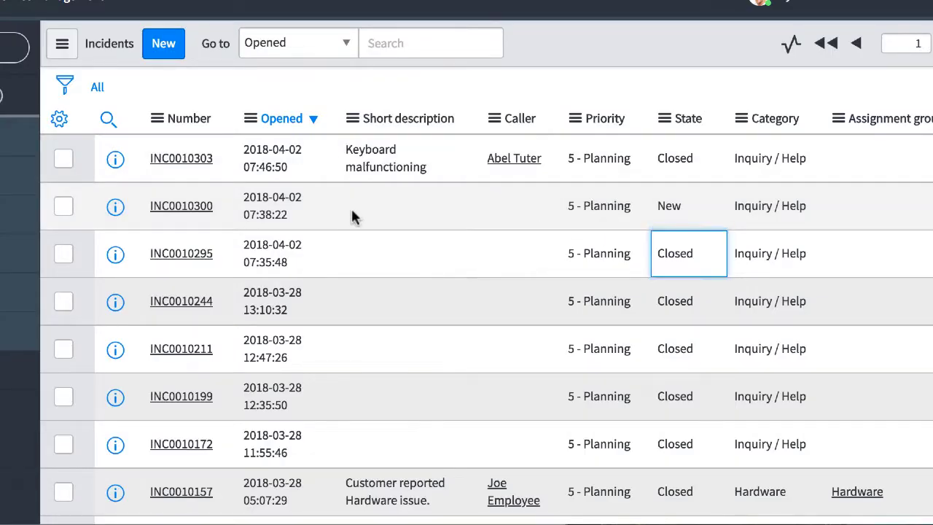
left_click(408, 205)
left_click_drag(219, 206, 151, 206)
left_click(151, 206)
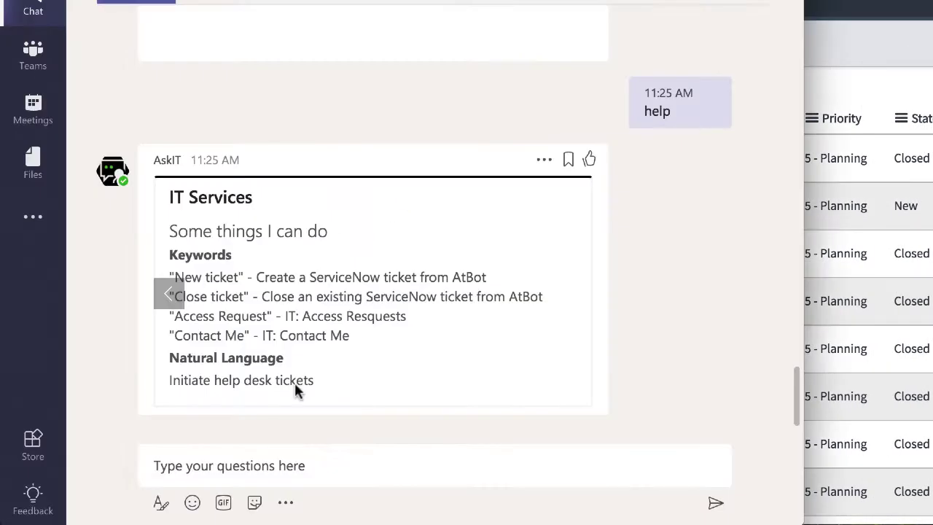
- Send 'Close ticket' to AskIT, reply with INC0010300, and confirm ServiceNow lists it as Closed
left_click(291, 465)
type("Close tick")
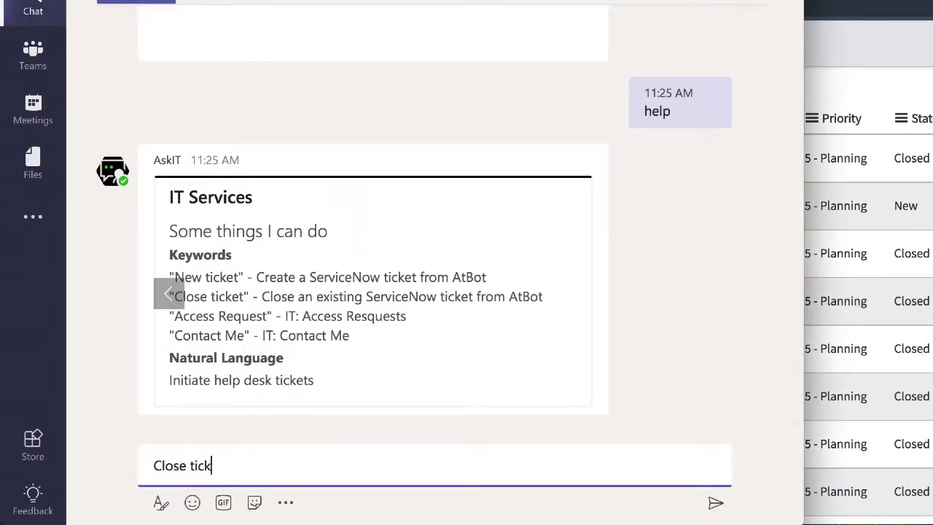
type("et")
key("Return")
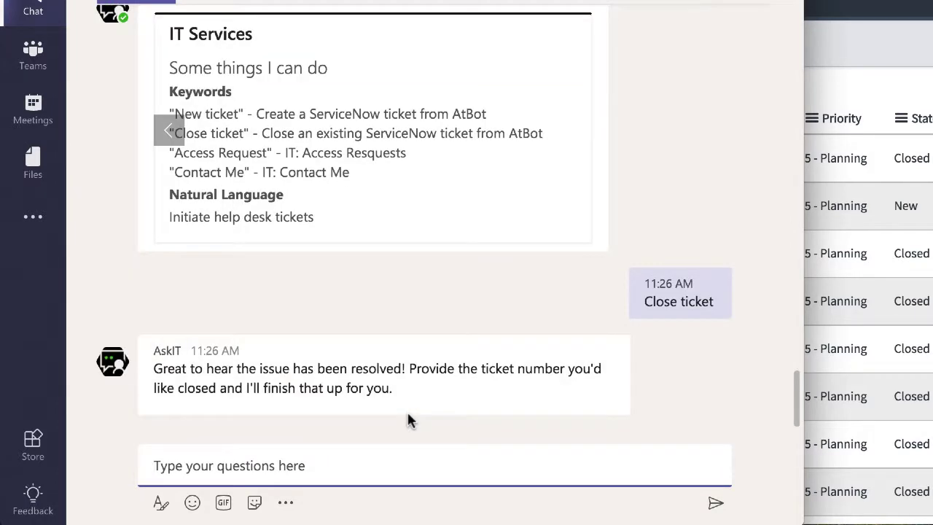
type("INC0010300")
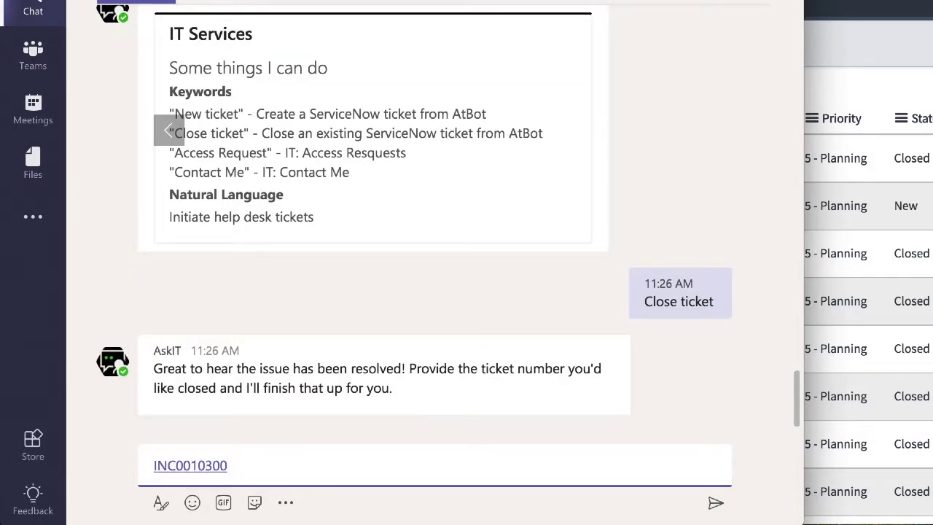
key("Return")
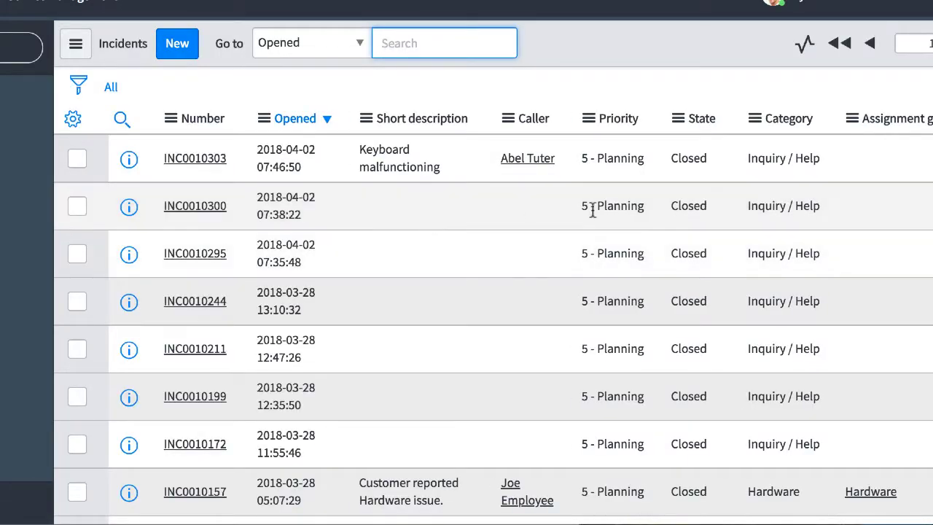
double_click(689, 206)
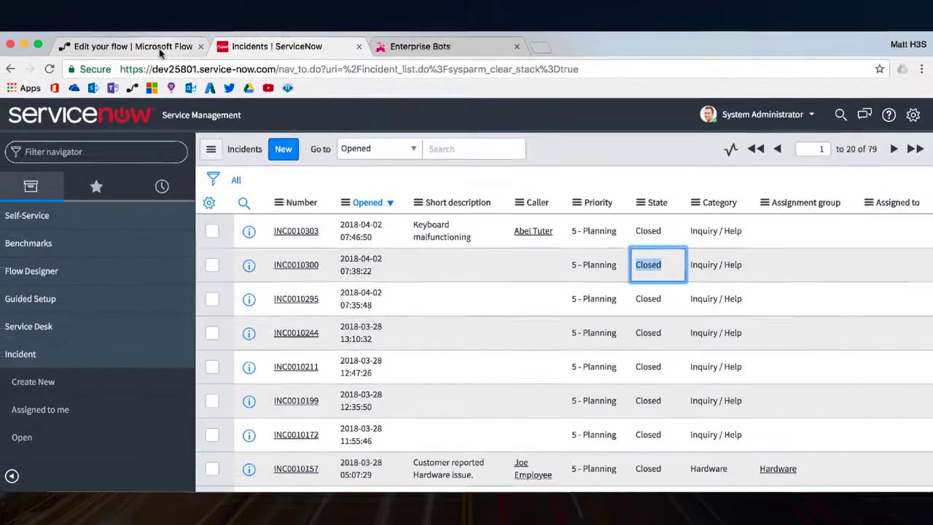
left_click(161, 47)
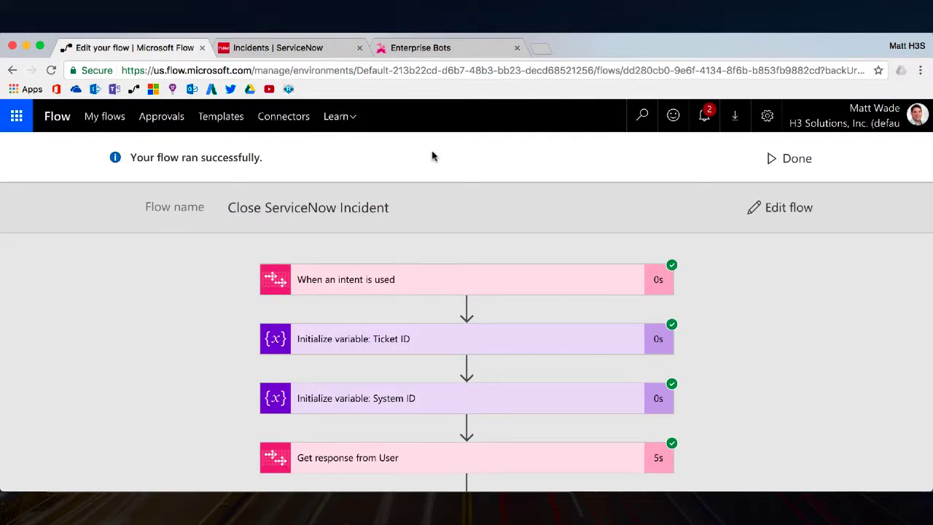
- Open the most recent successful run of the Close ServiceNow Incident flow
left_click(104, 116)
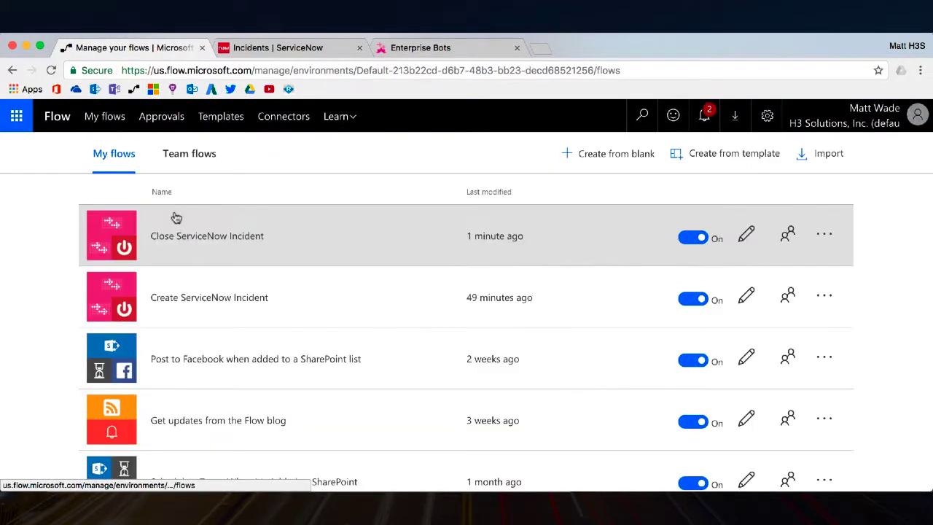
left_click(177, 226)
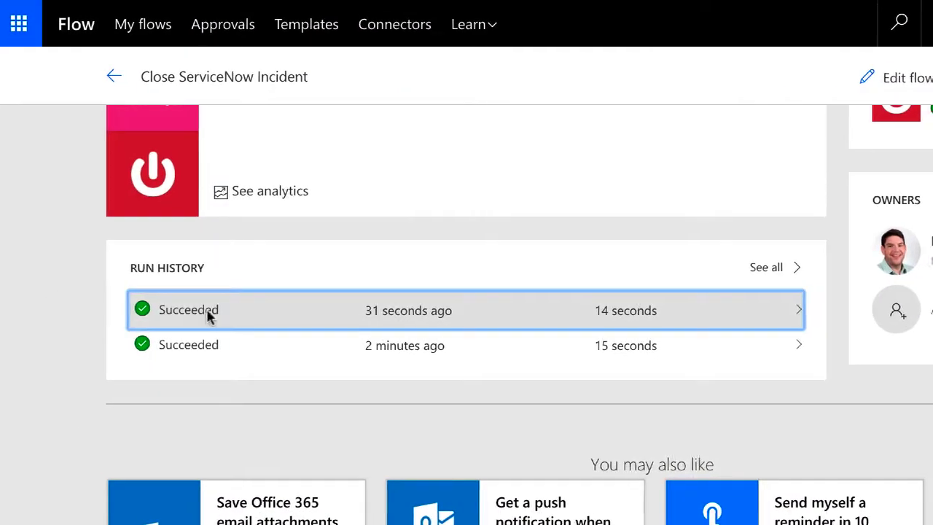
left_click(212, 314)
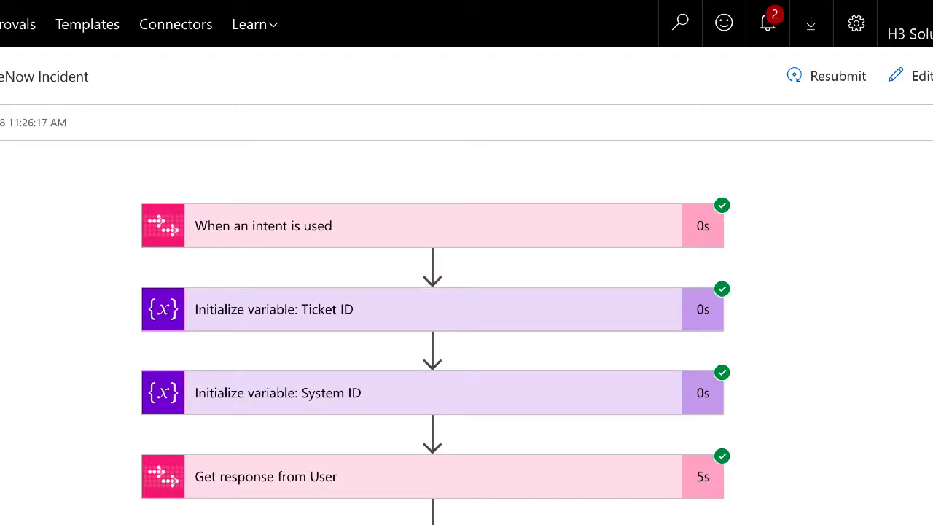
scroll(433, 328, "down", 8)
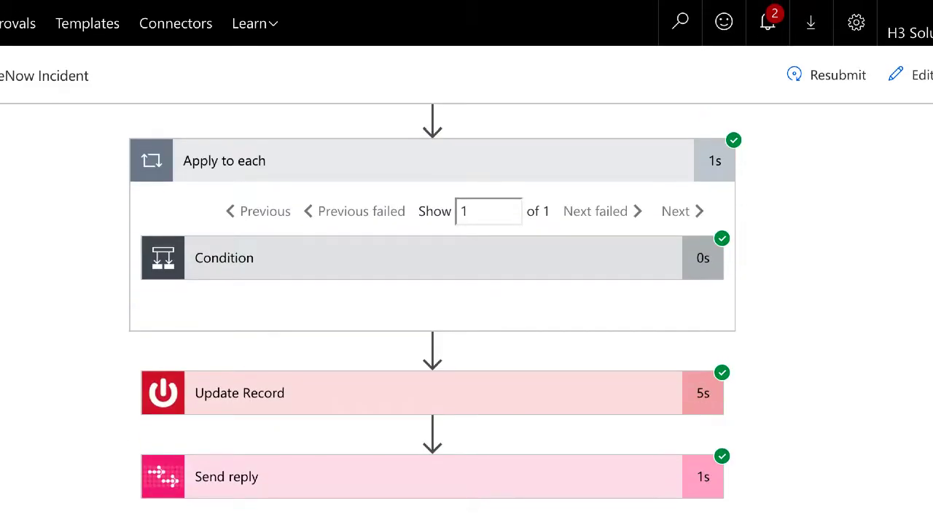
scroll(433, 328, "up", 6)
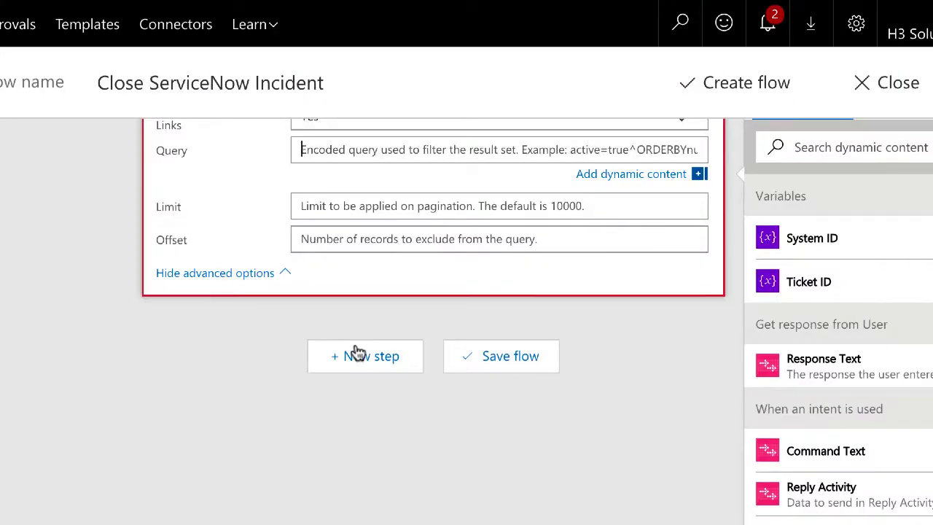
scroll(357, 354, "up", 1)
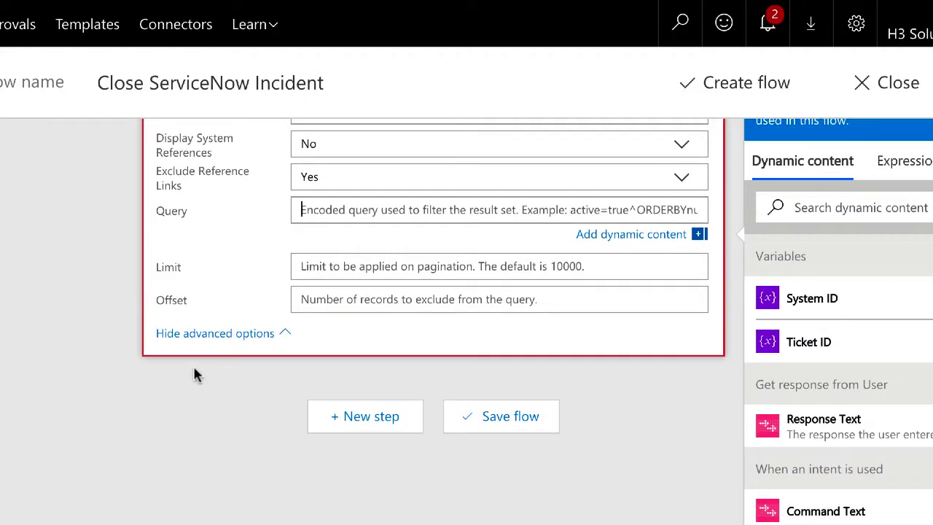
type("number=")
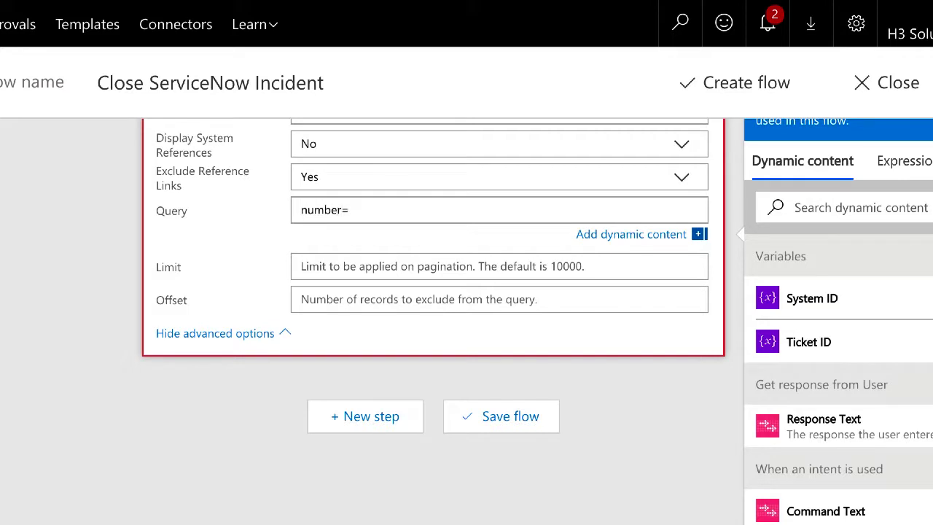
- Set the List Records query to number= with the Ticket ID dynamic variable
left_click(809, 342)
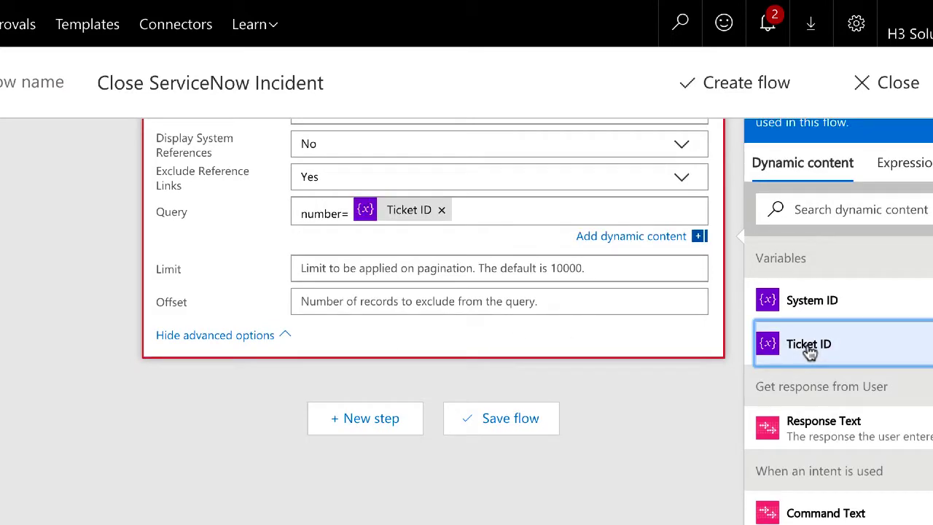
left_click(195, 397)
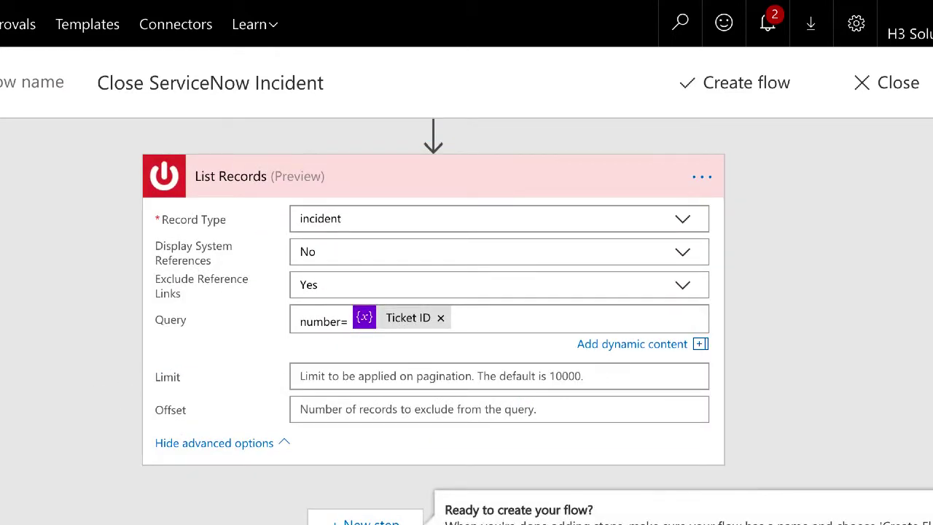